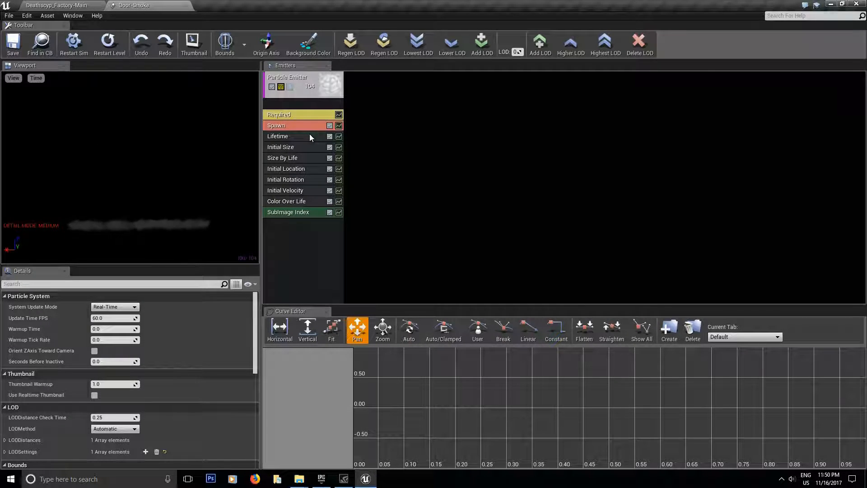
Play-test the Deathscyp_Factory-Main level twice to preview the smoke at the door
click(68, 6)
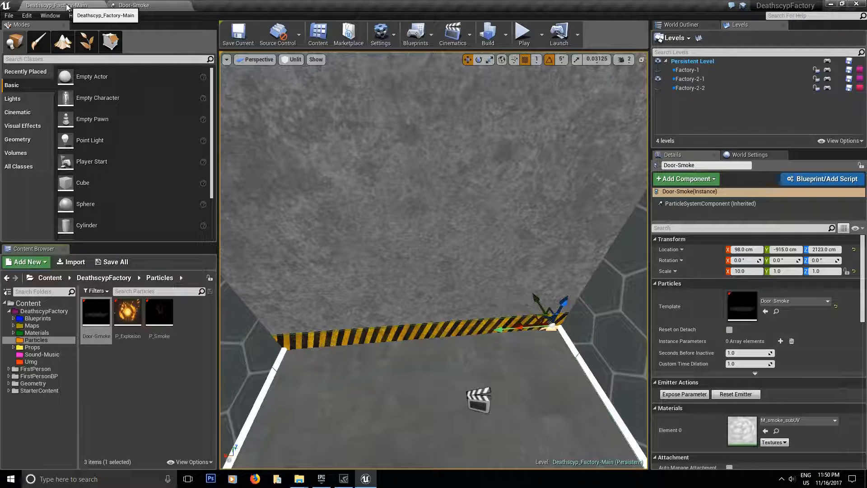
click(525, 33)
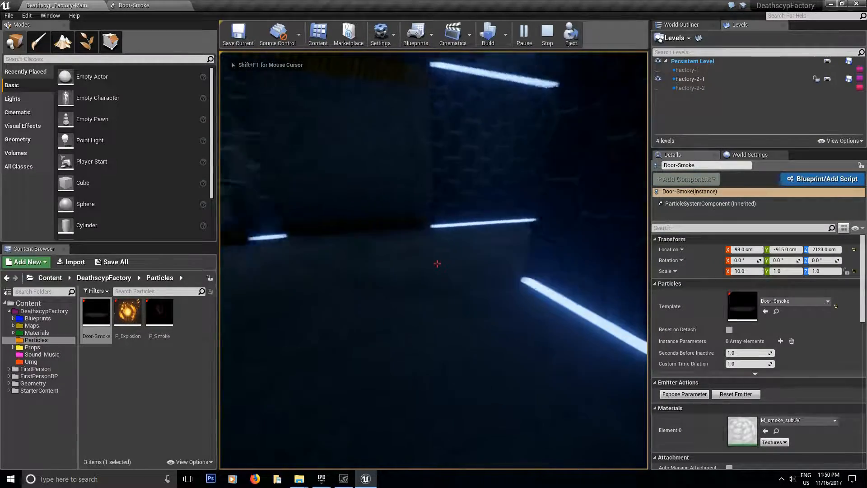
key(Escape)
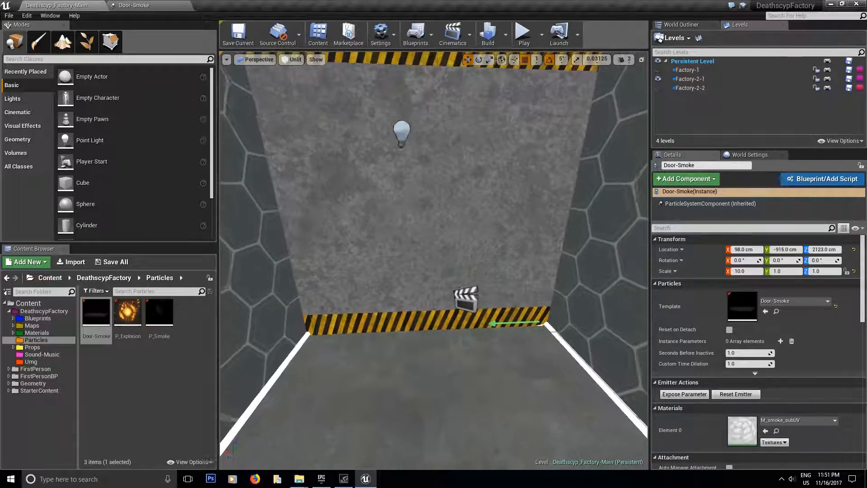
click(525, 32)
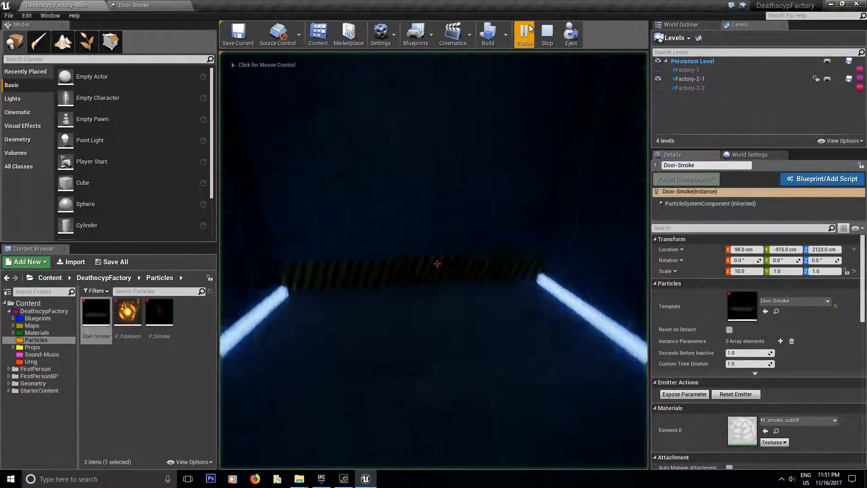
click(430, 207)
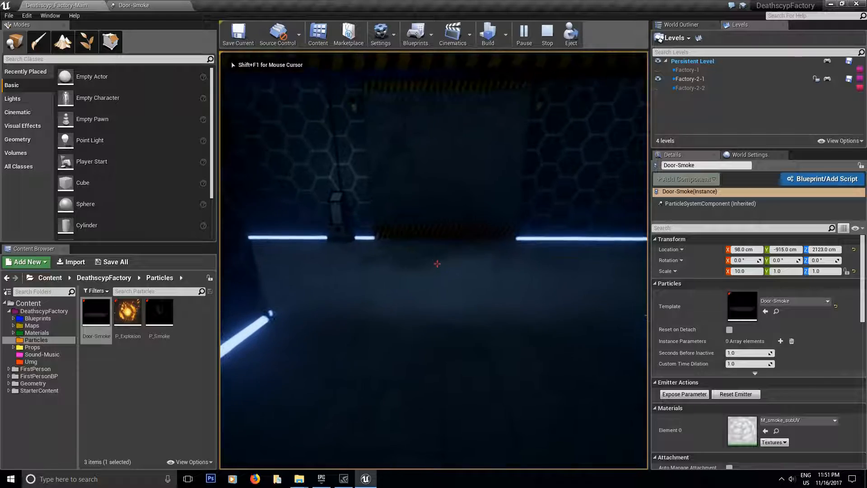
key(Escape)
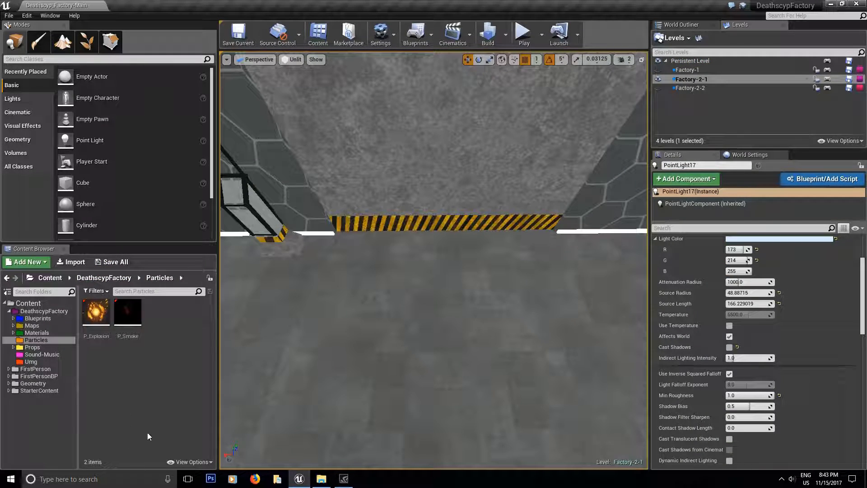
Create a particle system named Door-Smoke in the Particles folder and save all assets
right_click(167, 327)
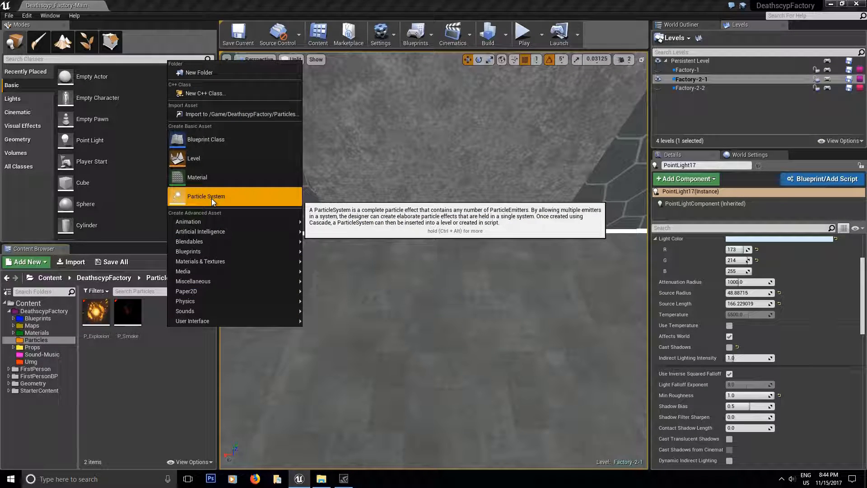
click(200, 197)
text(Door-Smoke)
key(Return)
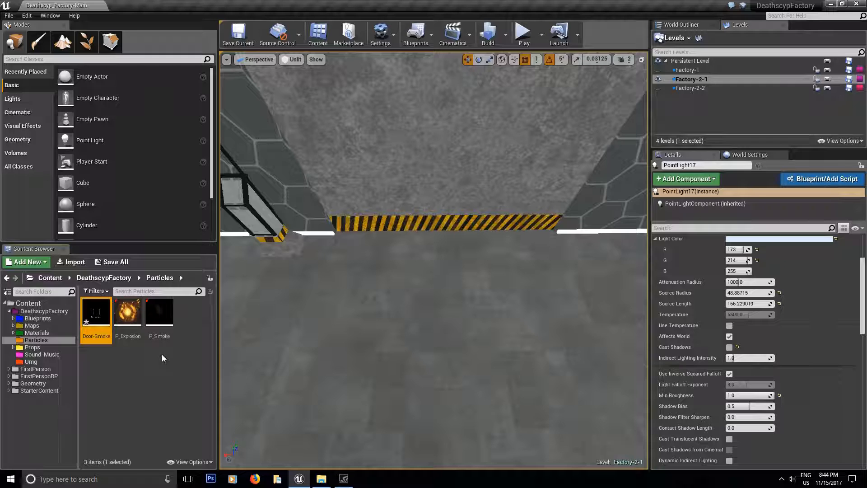
click(120, 266)
click(513, 320)
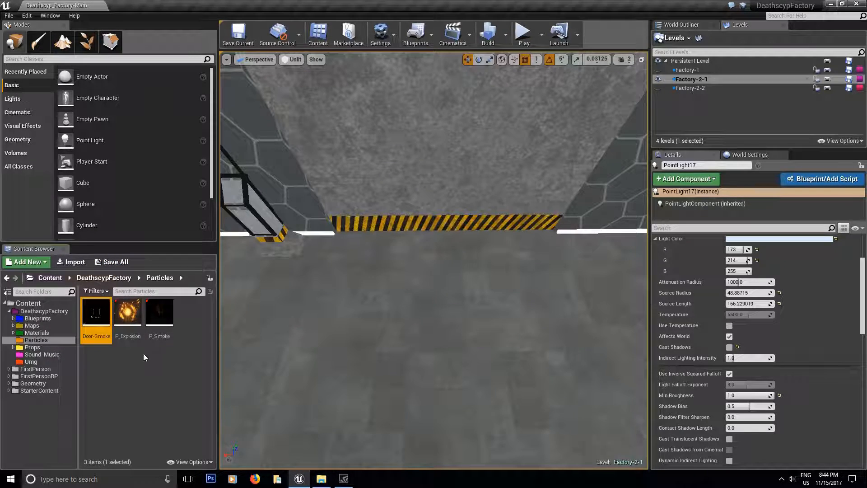
Open the Door-Smoke particle system in a maximized editor window and inspect its default particles
double_click(96, 312)
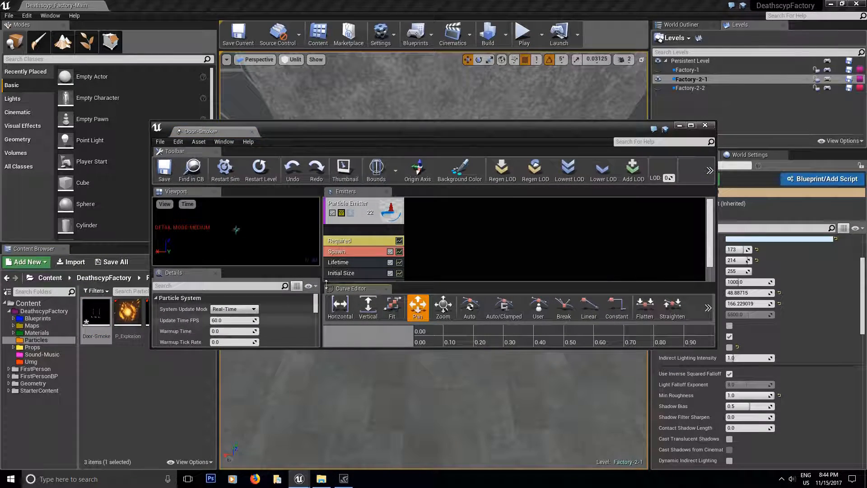
click(691, 125)
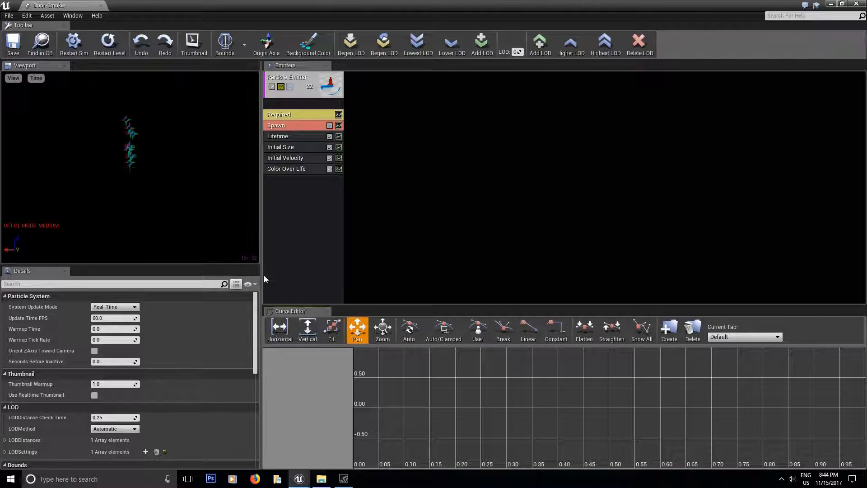
drag(146, 159, 235, 96)
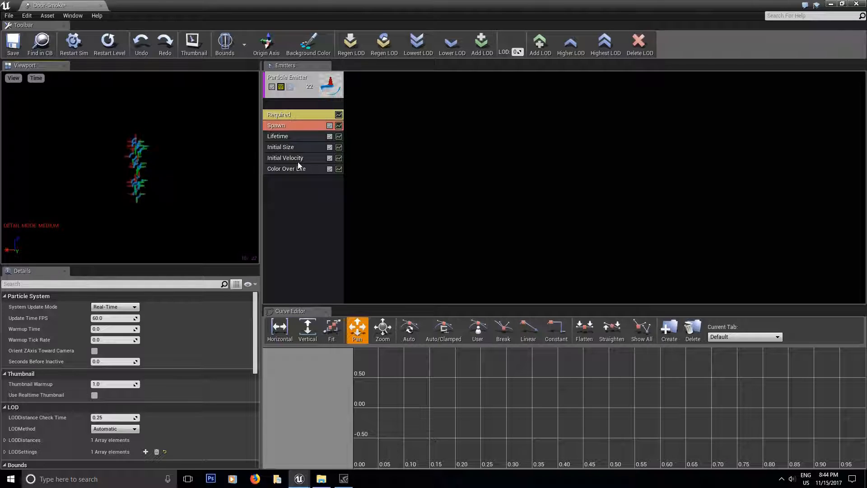
Examine the properties of the particle emitter's Required and Spawn modules
click(285, 115)
click(281, 127)
click(281, 113)
click(282, 126)
click(283, 115)
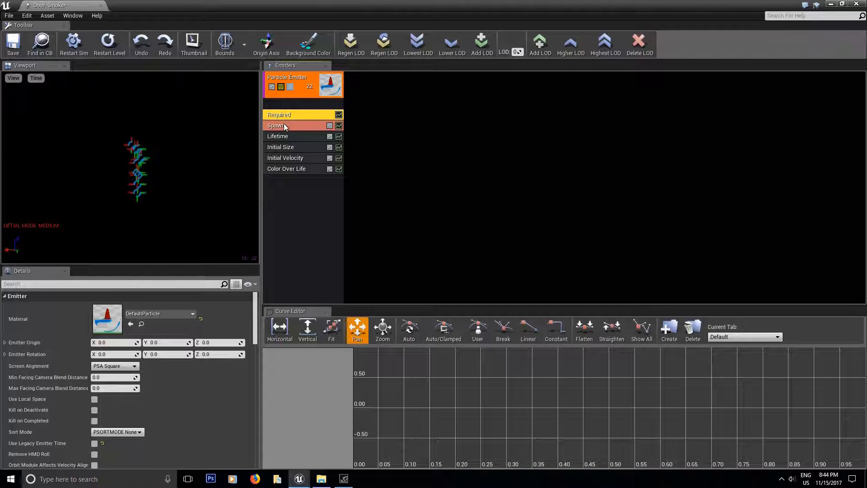
click(284, 124)
click(283, 107)
click(284, 124)
click(284, 116)
click(284, 123)
Assign the M_smoke_subUV material to the emitter in its Required module
click(286, 115)
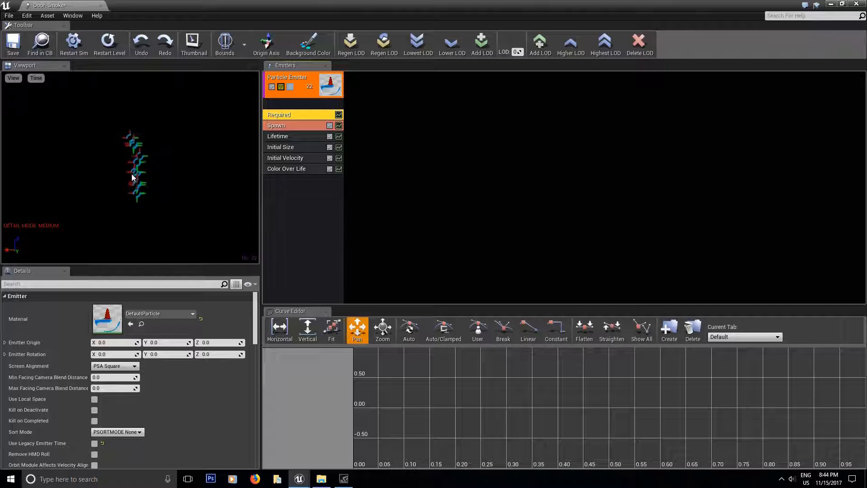
click(145, 313)
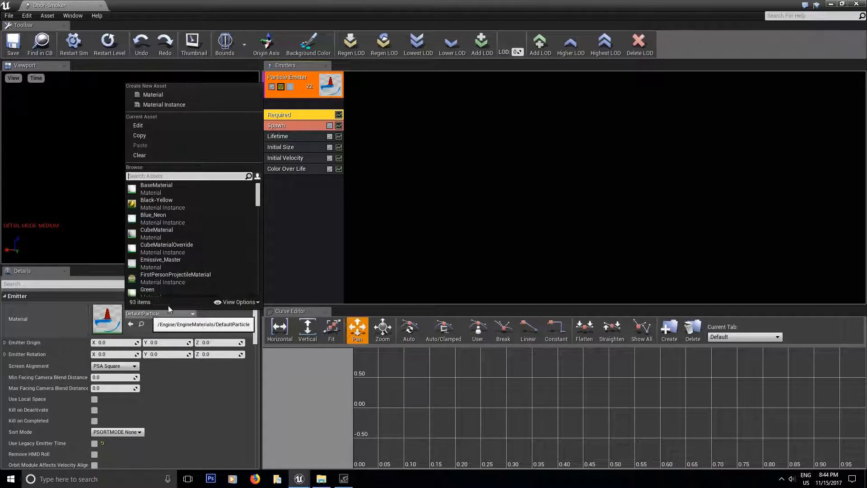
text(Sm)
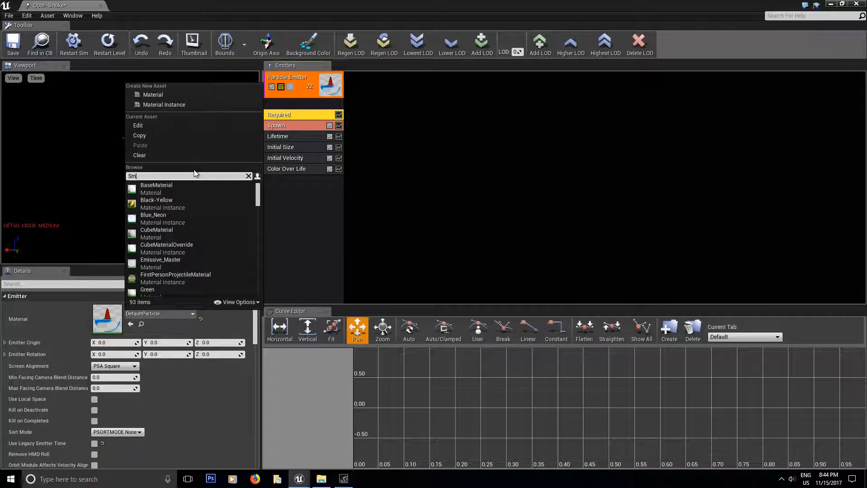
text(oke)
click(160, 184)
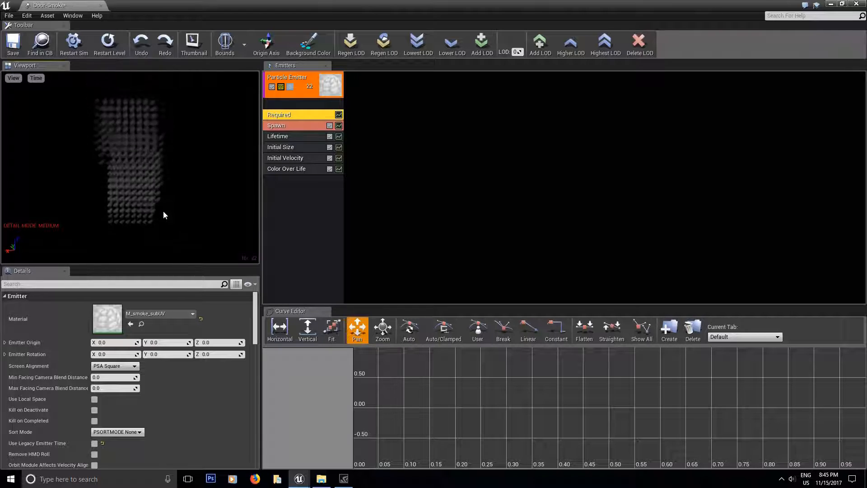
drag(164, 211, 244, 211)
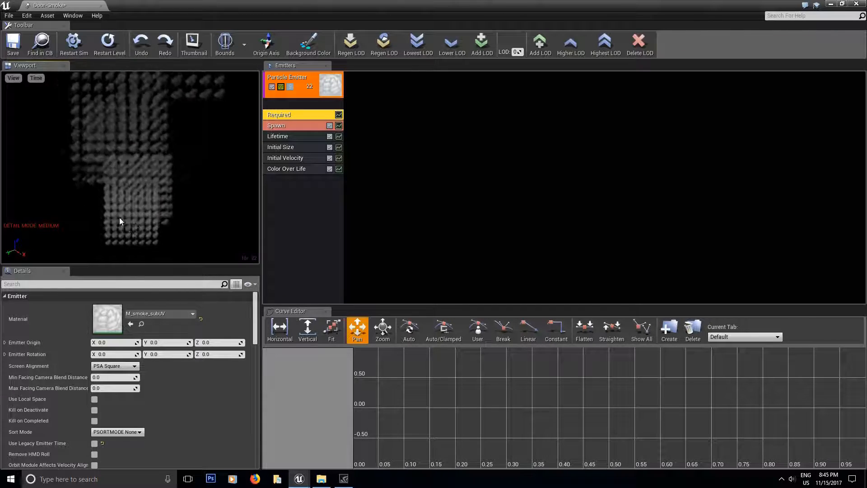
Open the M_smoke_subUV material and the T_Smoke_SubUV texture used by its Particle SubUV node
double_click(109, 319)
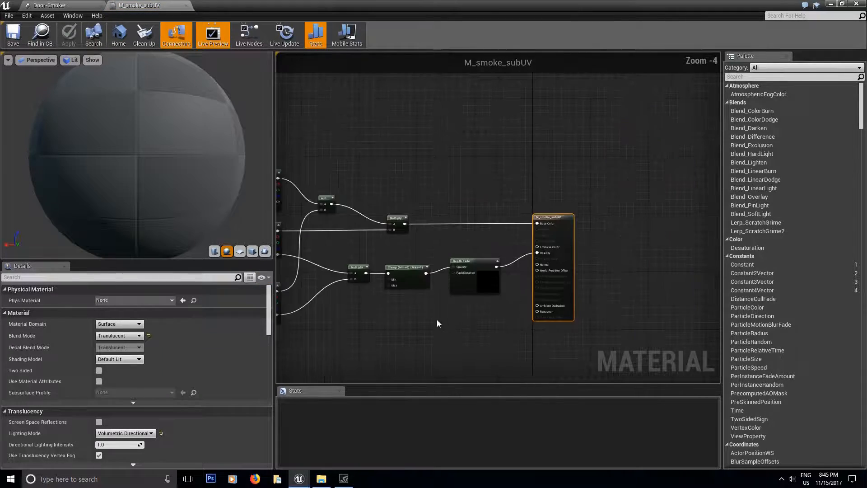
scroll(400, 284, up, 3)
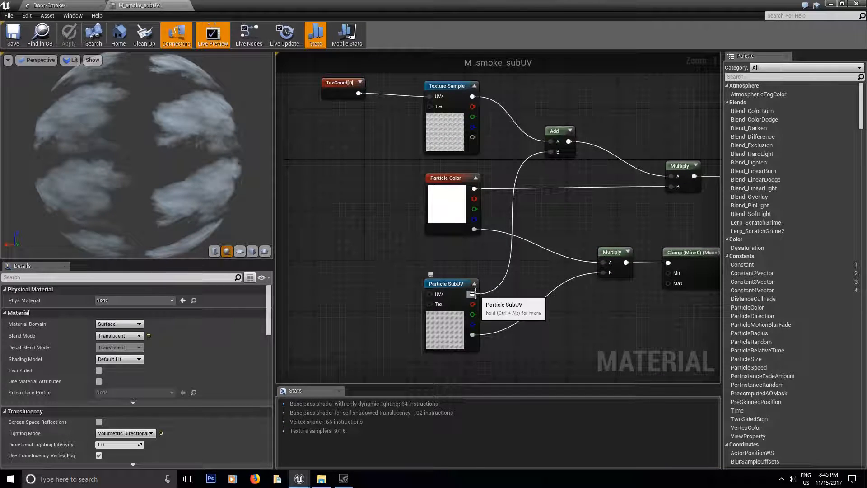
click(446, 318)
double_click(111, 389)
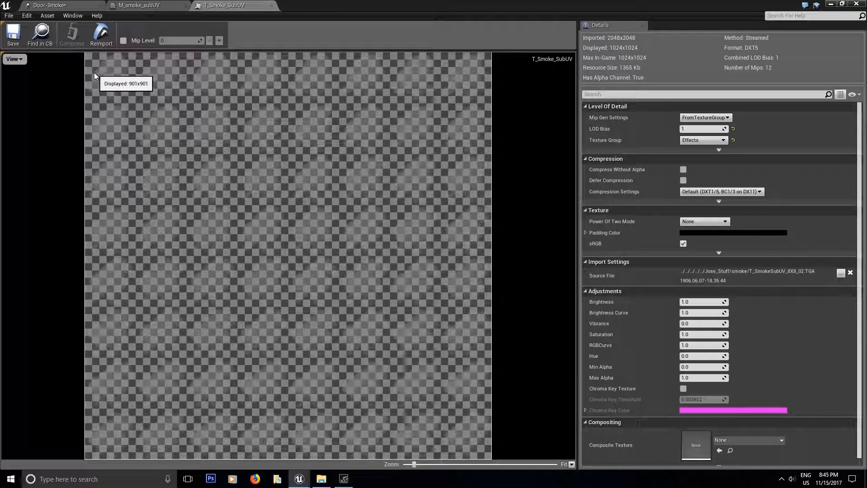
Try a brightness of 3 on the T_Smoke_SubUV texture and restore it to 1
click(706, 294)
click(705, 295)
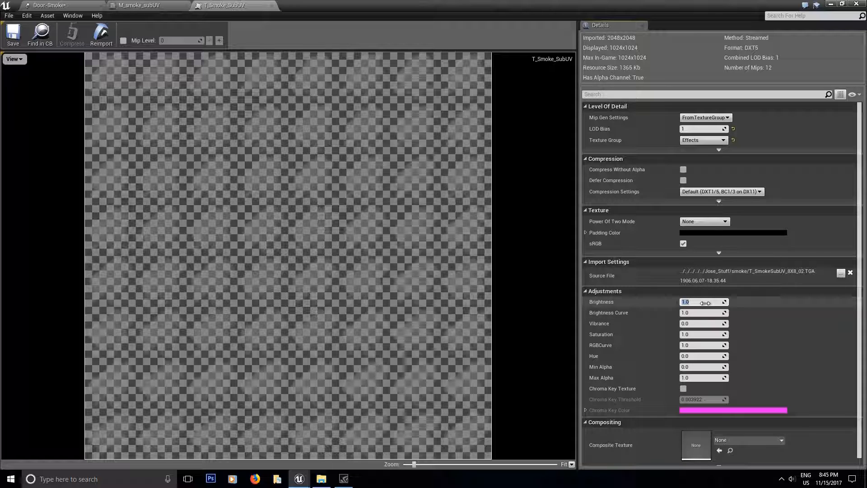
click(705, 302)
text(3)
key(Return)
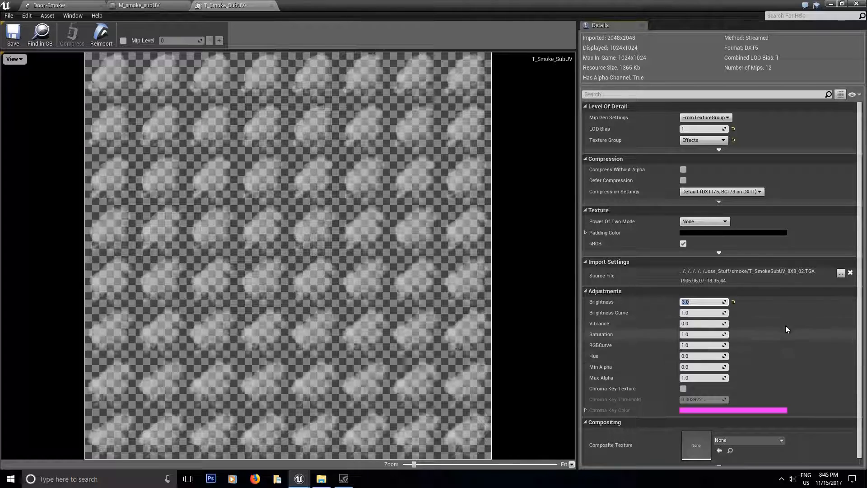
text(1.)
key(Return)
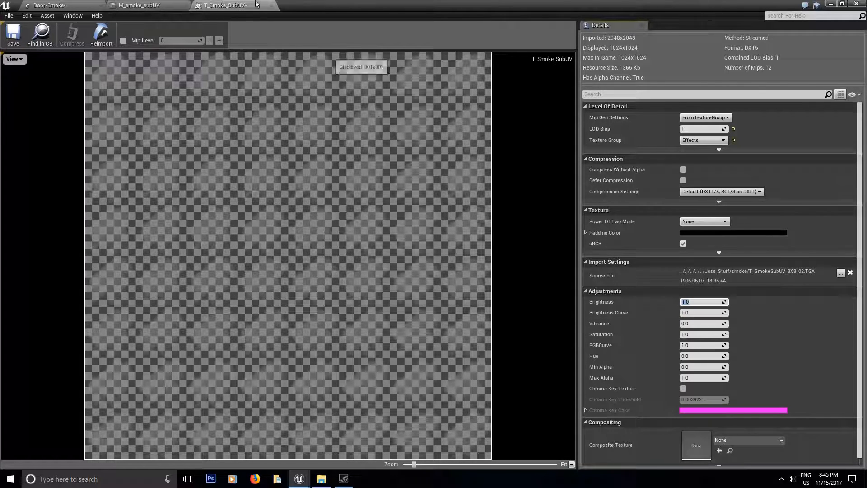
Examine the TexCoord tiling, the Texture Sample and the Particle SubUV node in the M_smoke_subUV material graph
click(120, 4)
scroll(357, 157, up, 2)
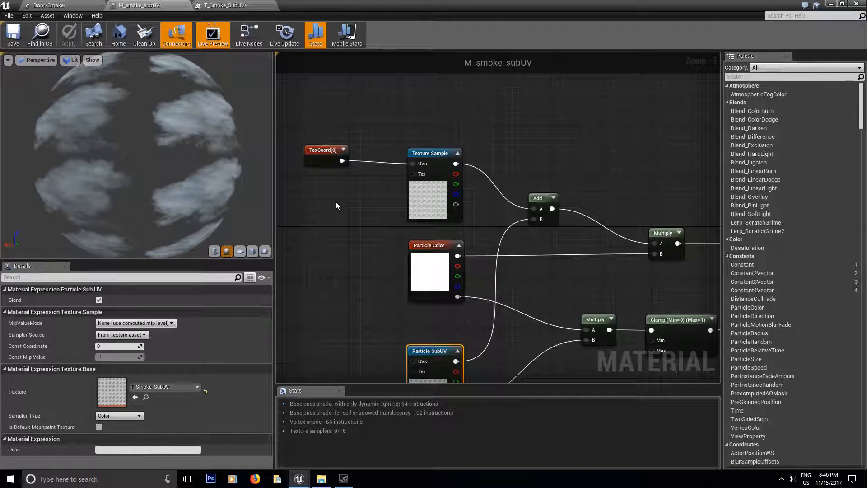
drag(310, 153, 310, 159)
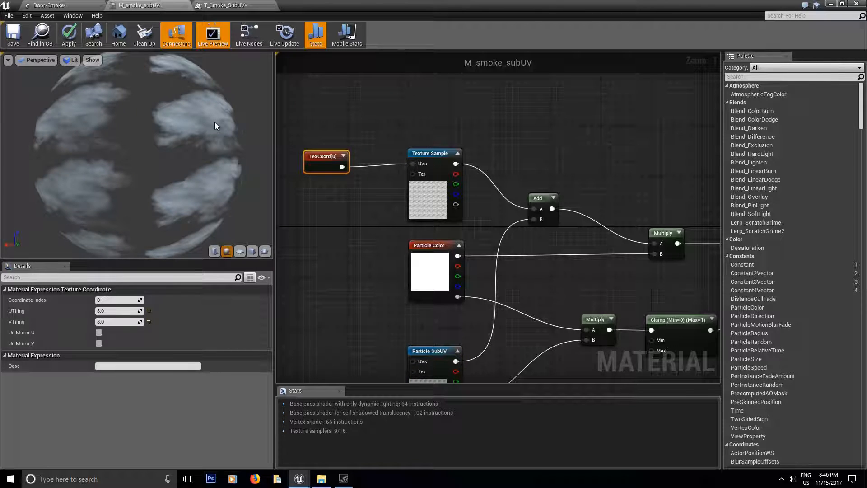
drag(136, 155, 172, 156)
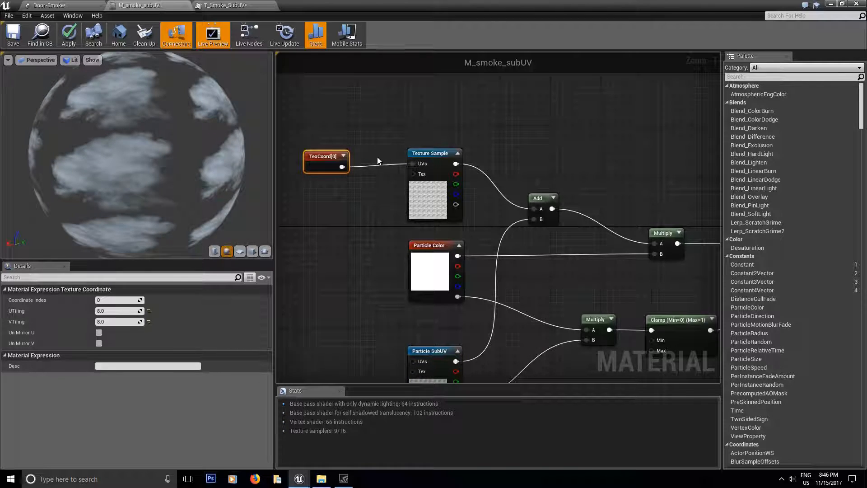
drag(329, 157, 329, 150)
click(435, 154)
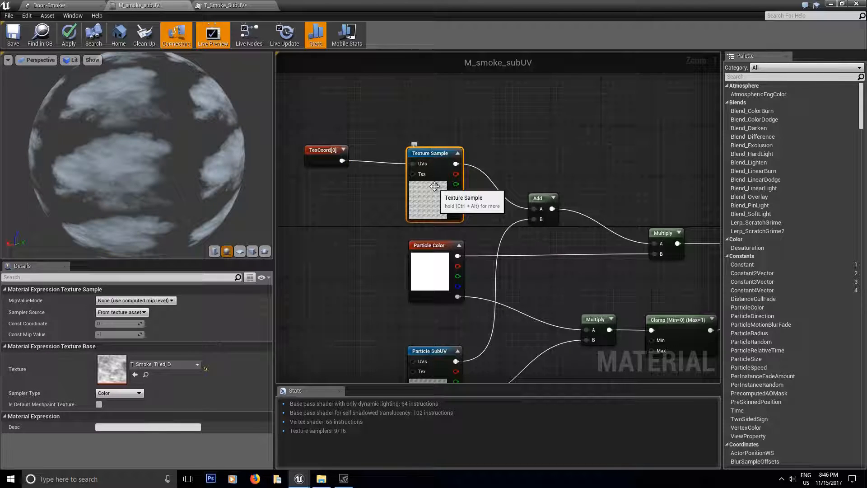
click(319, 153)
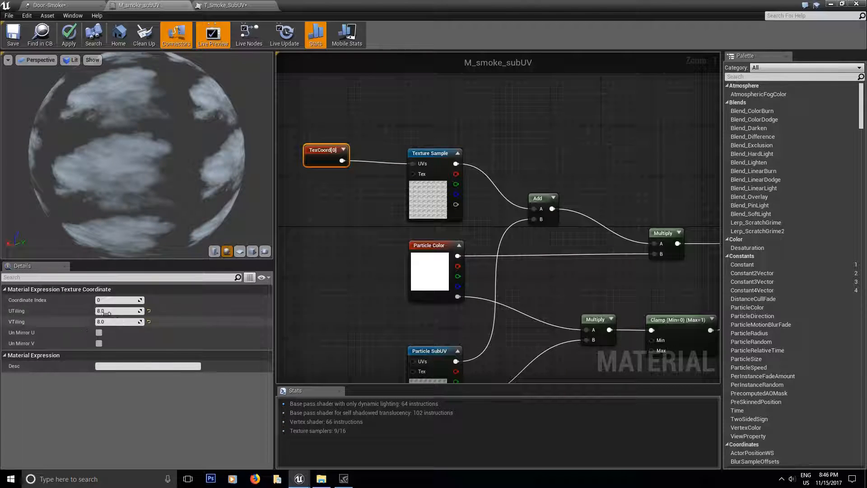
right_drag(479, 341, 400, 260)
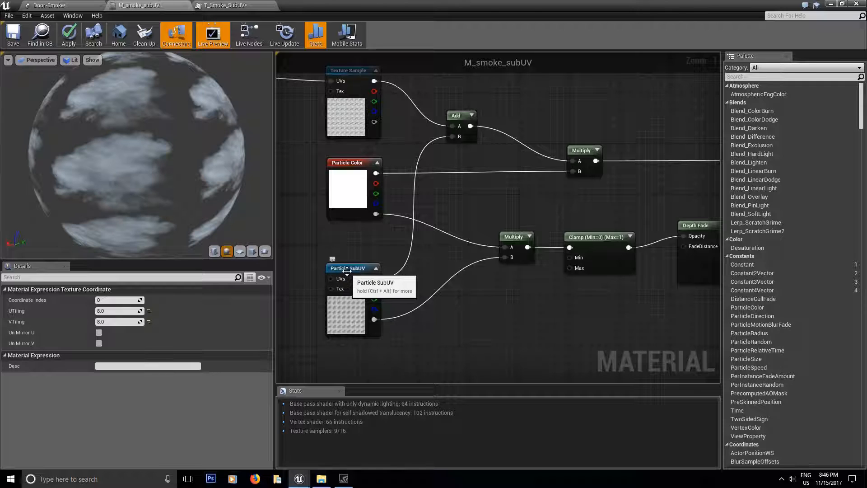
Review the Door-Smoke emitter's Required settings, including the Sub UV options, alongside the M_smoke_subUV material
click(63, 6)
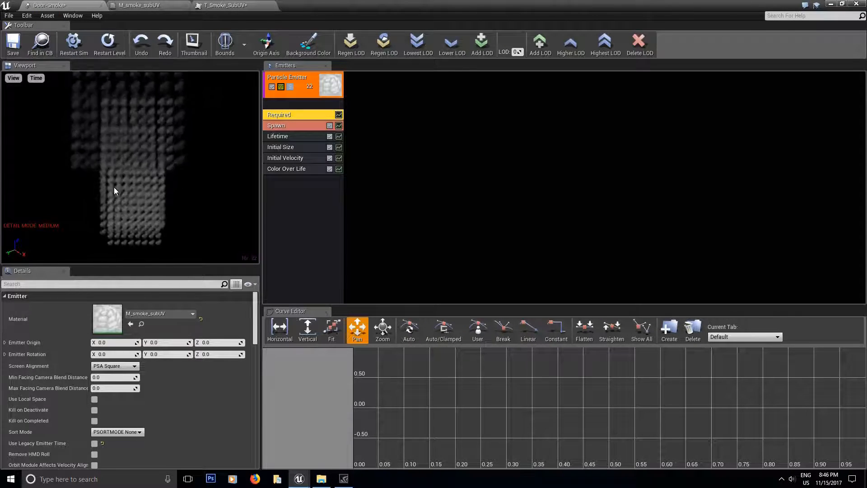
scroll(64, 365, down, 4)
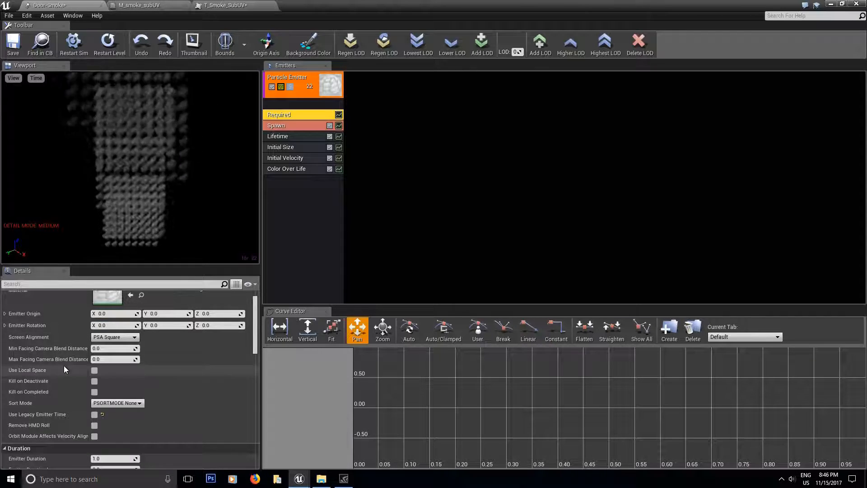
scroll(65, 382, down, 7)
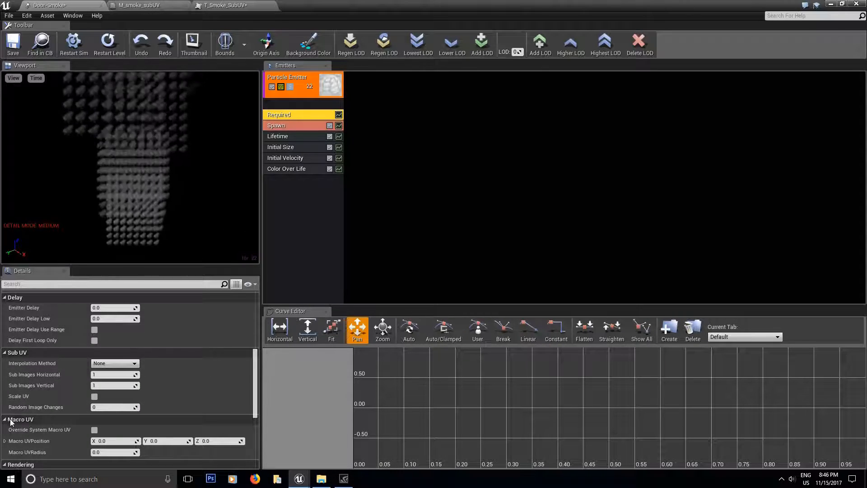
click(149, 5)
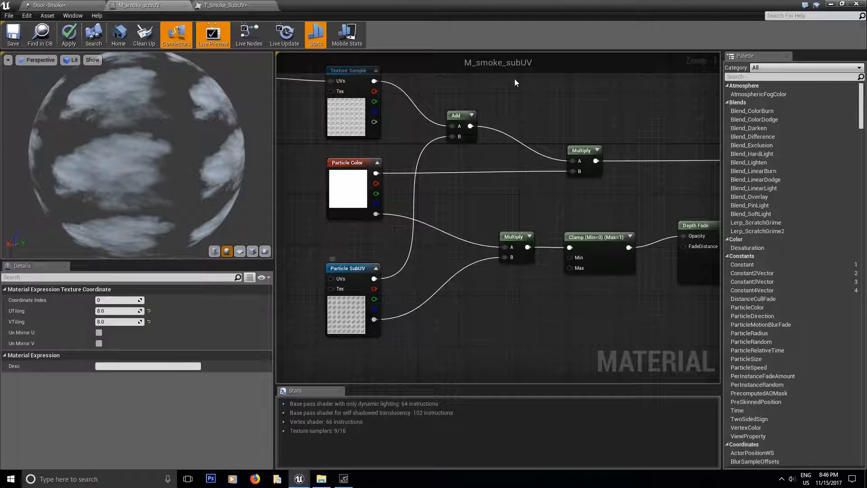
click(50, 4)
scroll(136, 386, down, 3)
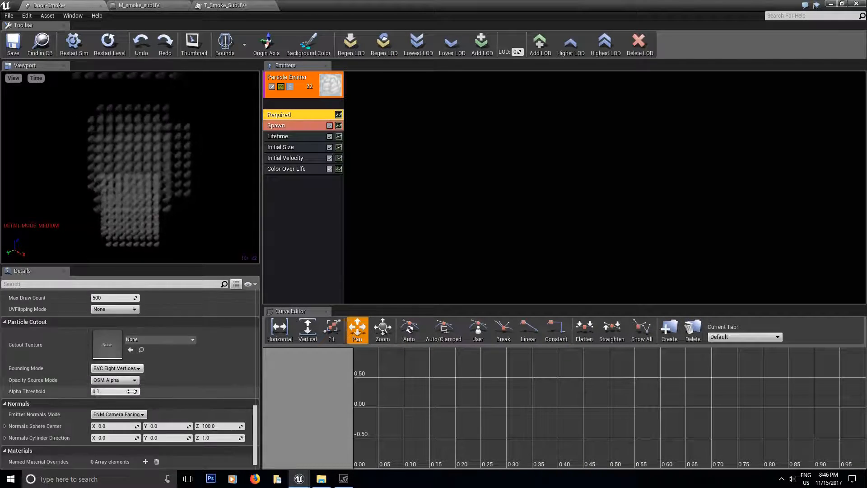
Set the emitter's Sub Images Horizontal and Sub Images Vertical both to 8 in the Required module
scroll(80, 355, up, 5)
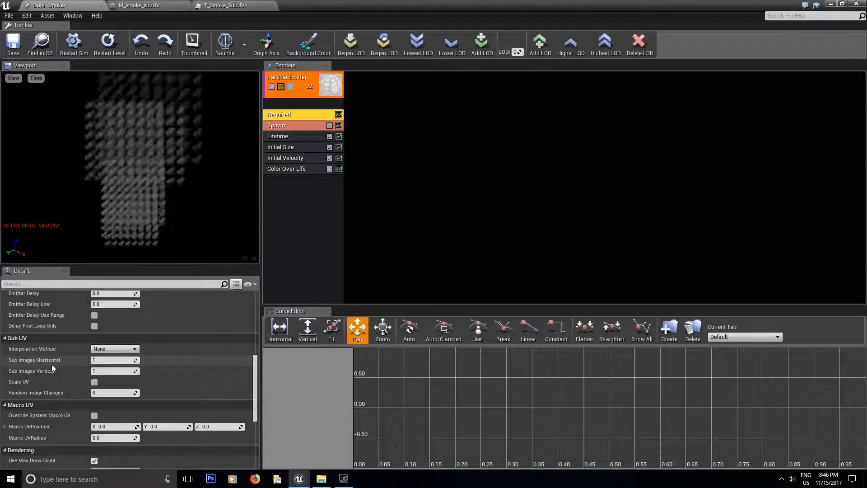
text(8)
key(Tab)
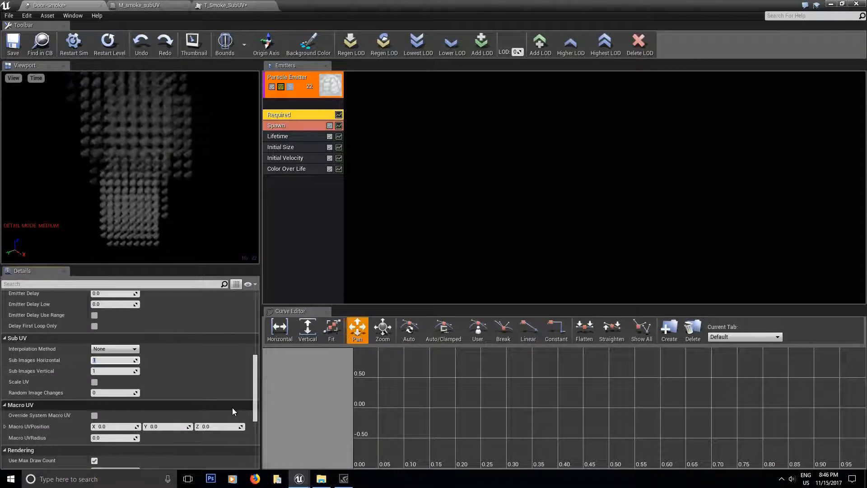
text(8)
key(Return)
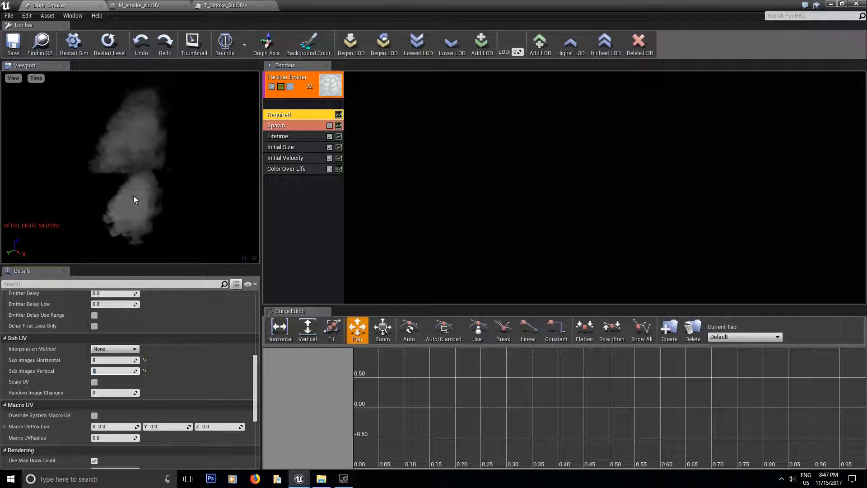
Set the Sub UV Interpolation Method to Linear and Random Image Changes to 1
mouse_move(20, 350)
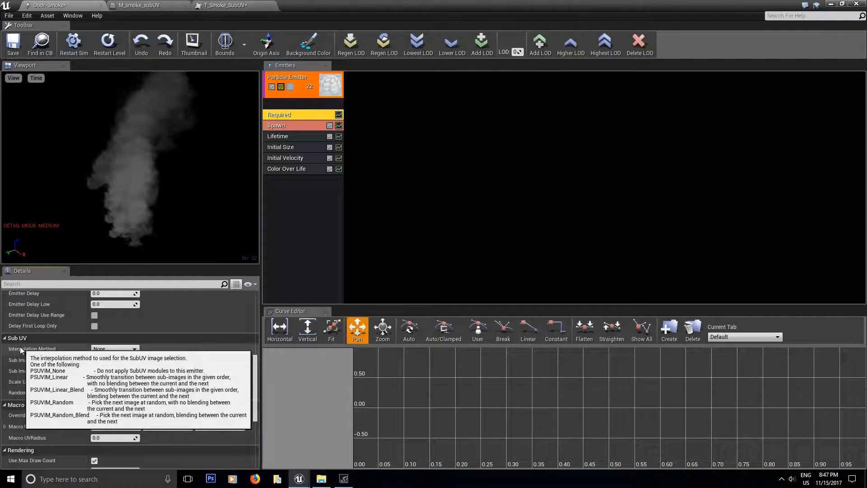
click(113, 349)
click(110, 360)
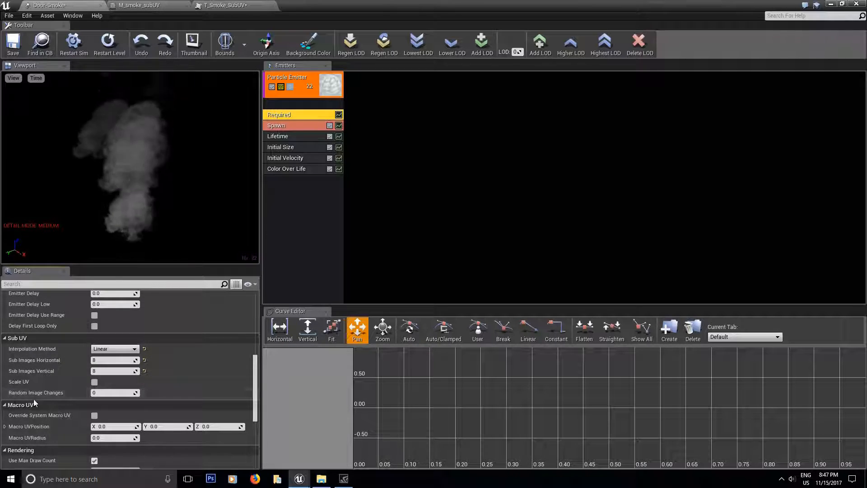
click(114, 393)
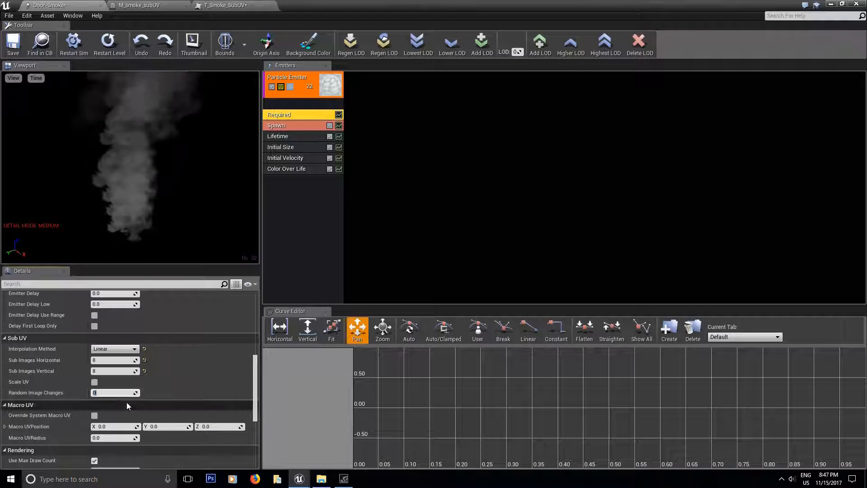
text(1)
key(Return)
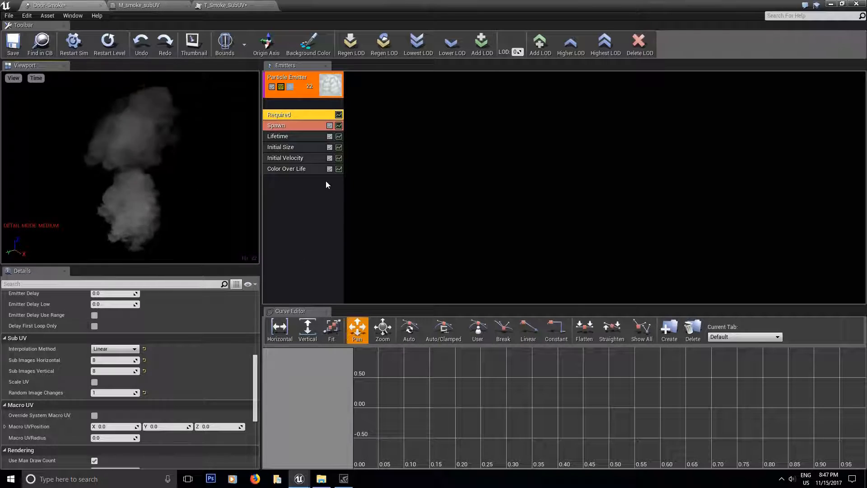
Add a SubImage Index module to the Particle Emitter and open its curve point settings
click(284, 184)
right_click(284, 183)
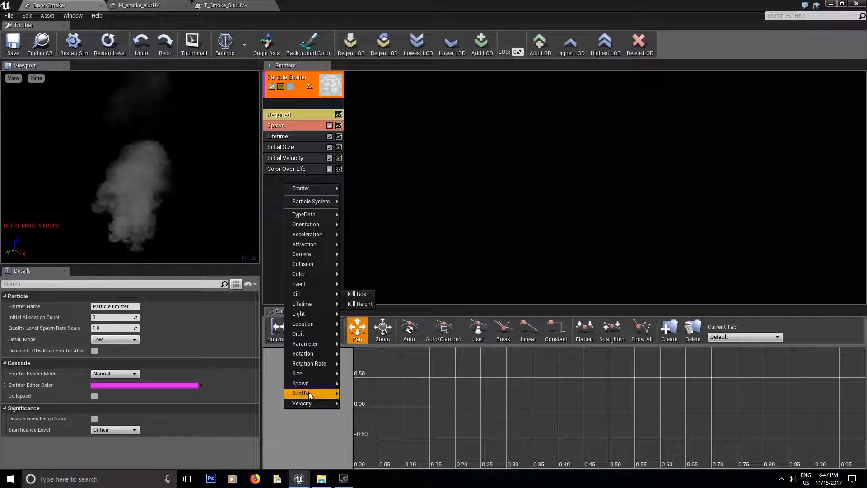
mouse_move(302, 394)
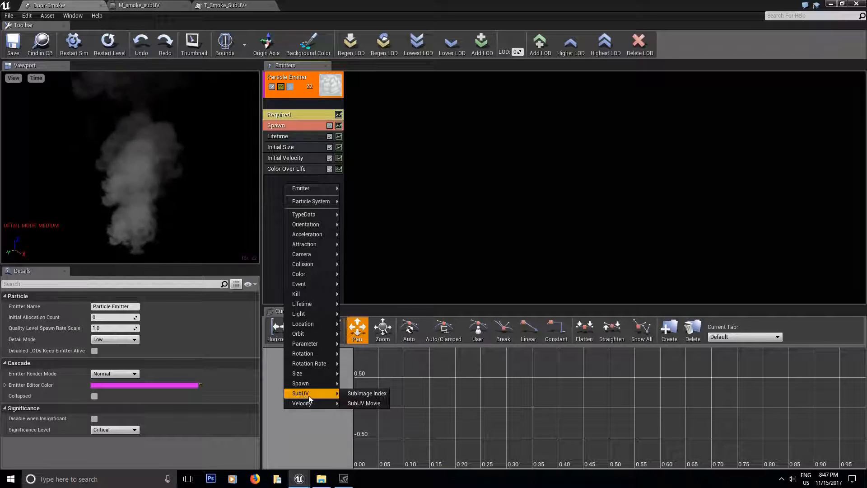
click(370, 394)
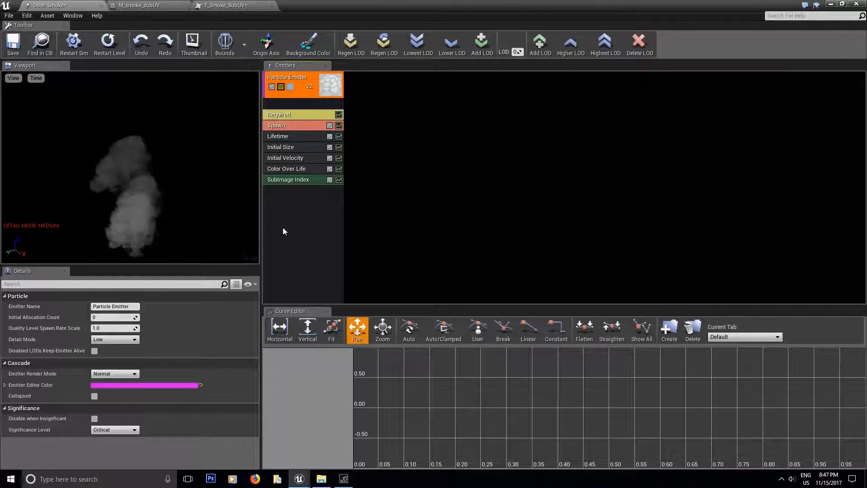
click(296, 180)
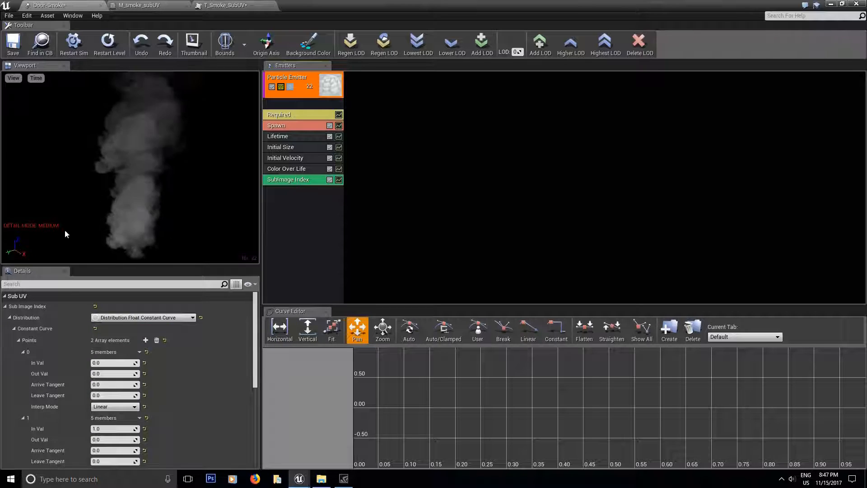
scroll(178, 388, down, 2)
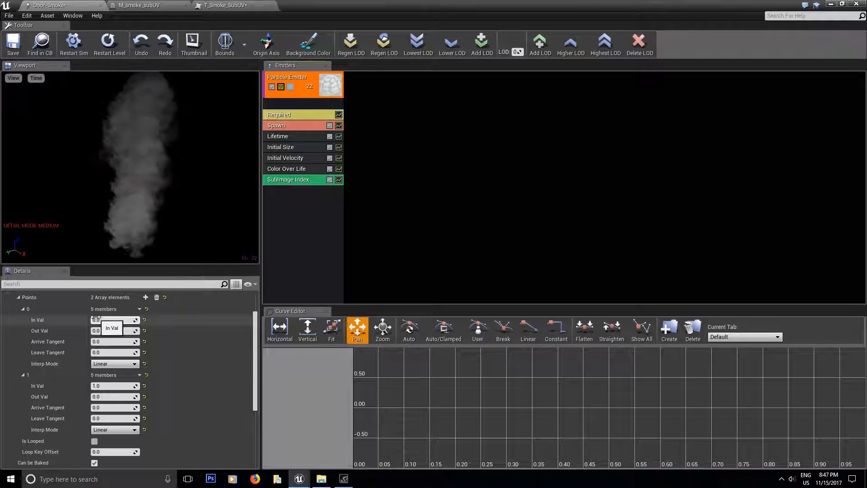
Set the Lifetime module's Min and Max both to 3
click(283, 137)
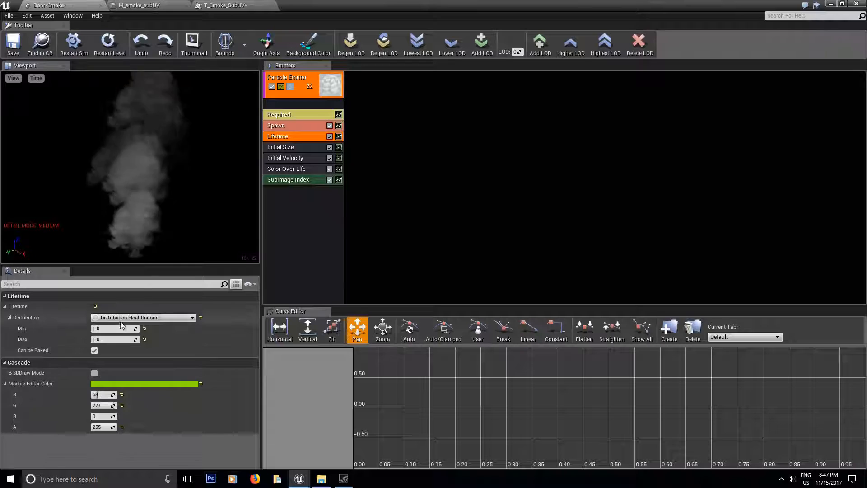
click(279, 115)
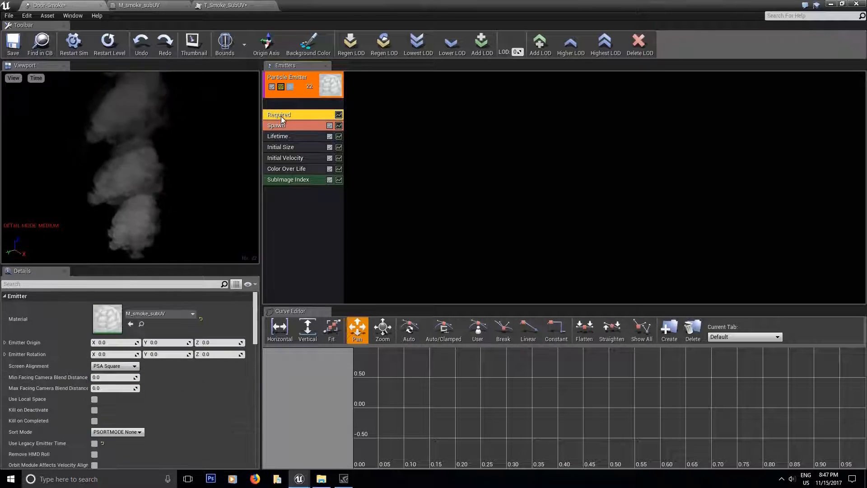
scroll(197, 366, down, 5)
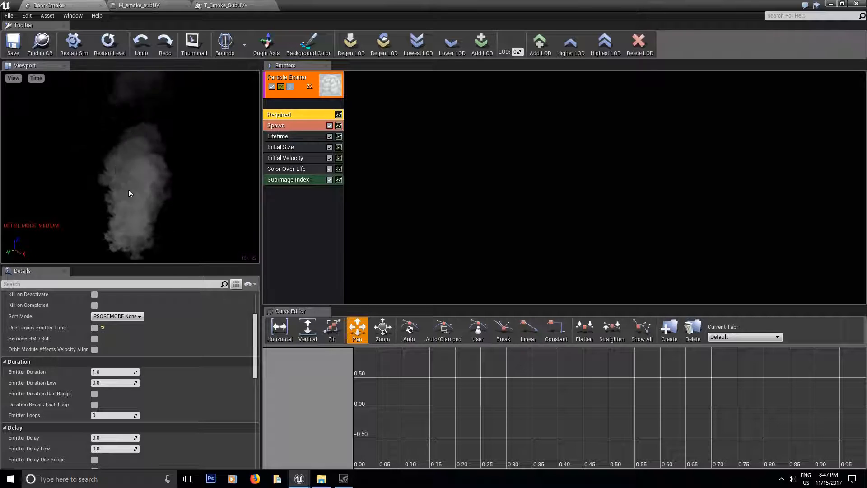
click(278, 136)
click(113, 329)
text(3)
key(Tab)
text(3)
key(Return)
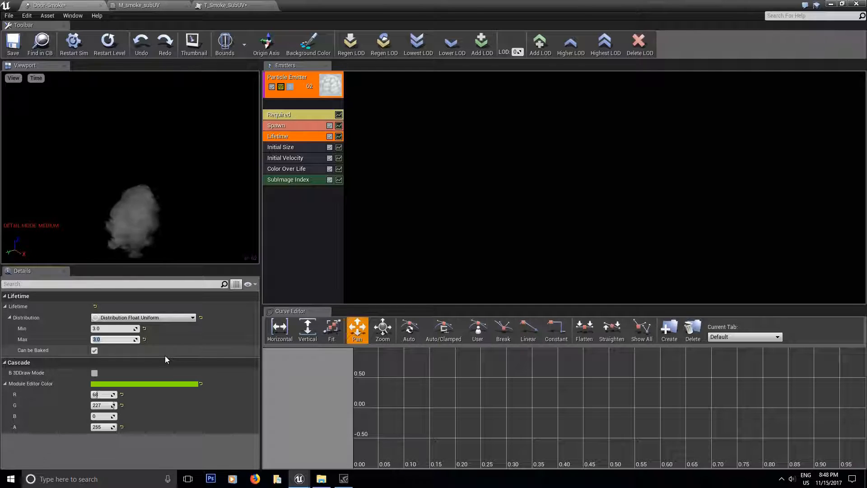
Set the Emitter Duration in the Required module to 3
click(281, 113)
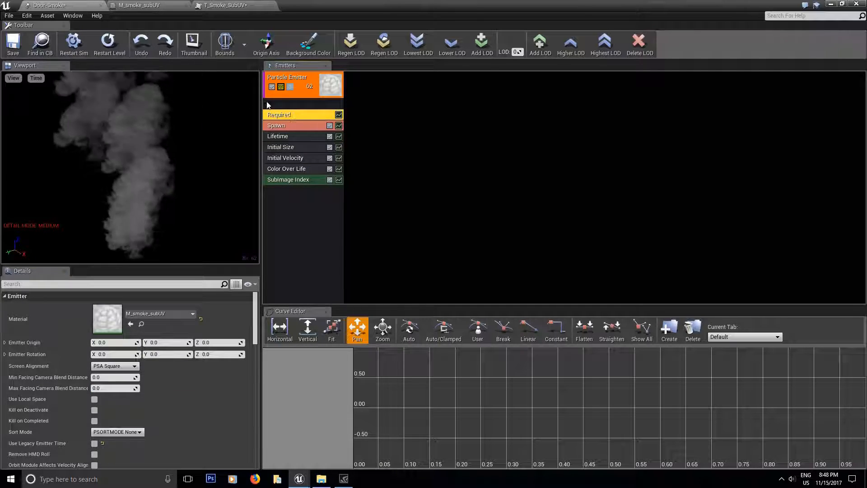
scroll(145, 417, down, 4)
click(113, 401)
text(3)
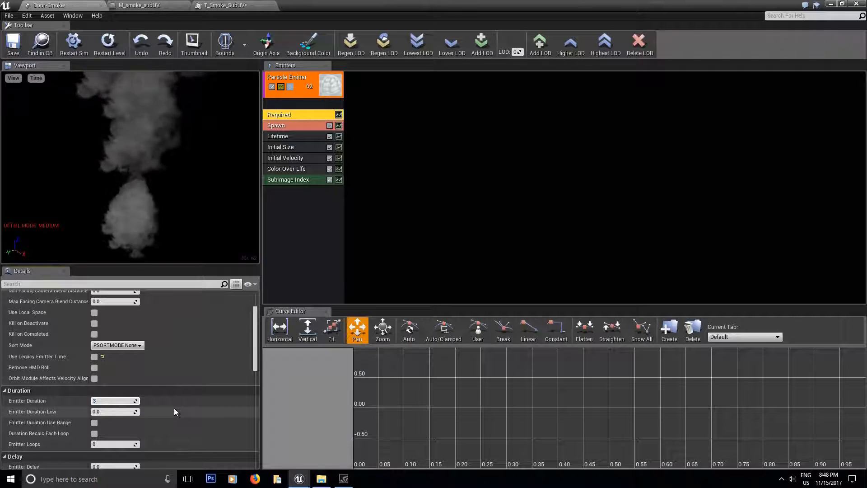
Set the Out Val of point 1 in the SubImage Index constant curve to 63
click(285, 183)
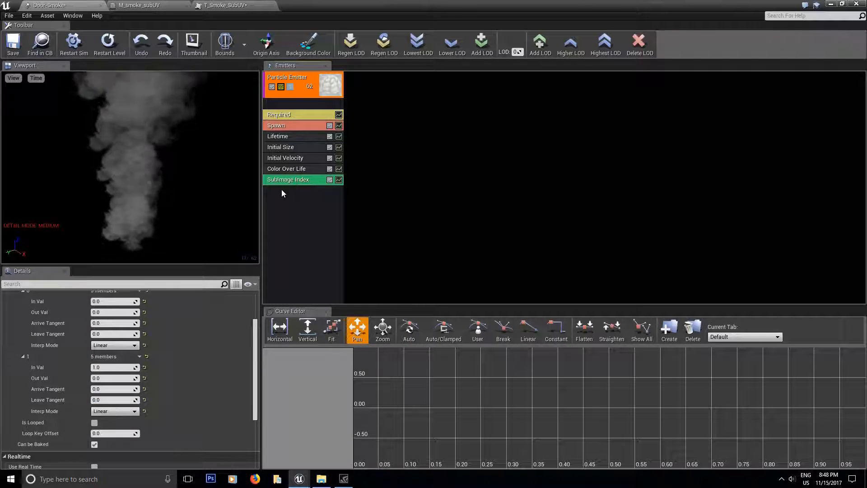
scroll(89, 313, up, 1)
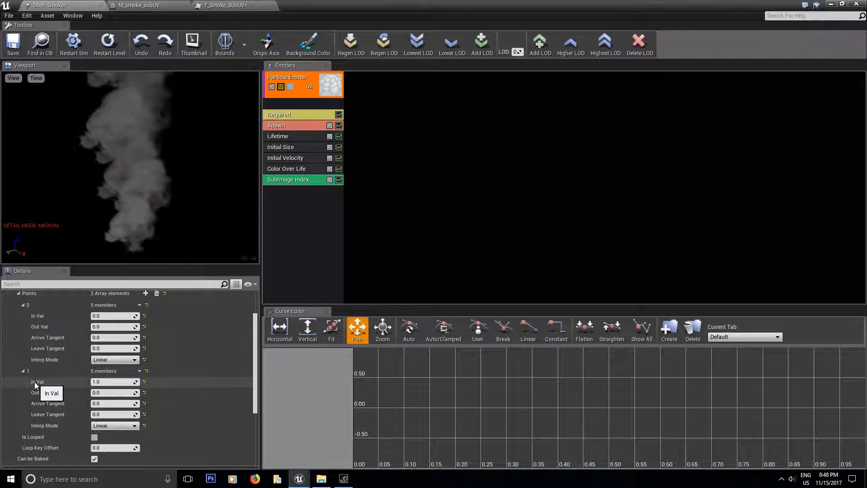
click(113, 393)
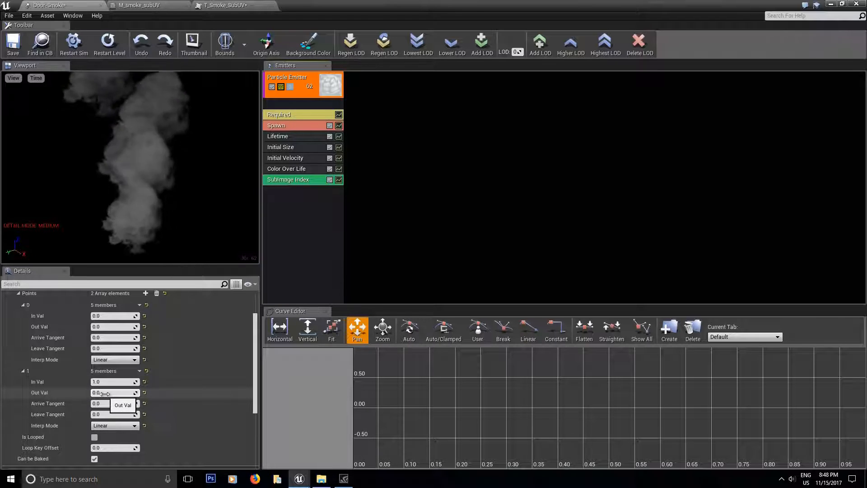
text(63)
key(Return)
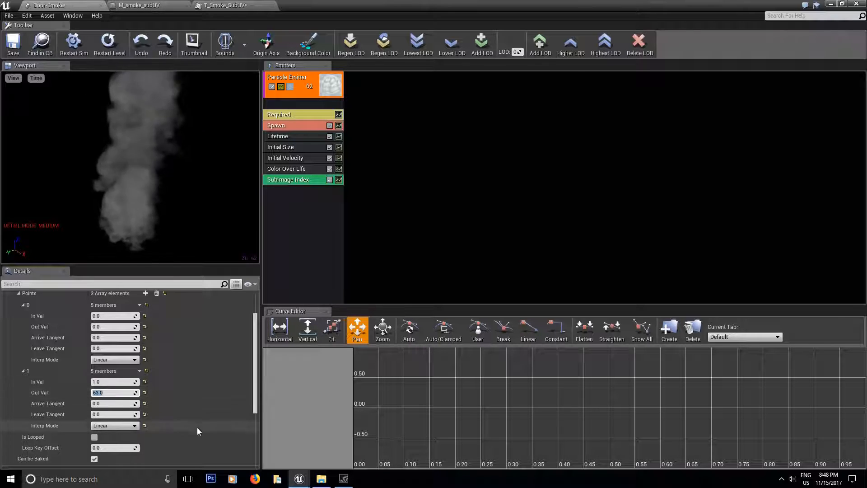
click(216, 391)
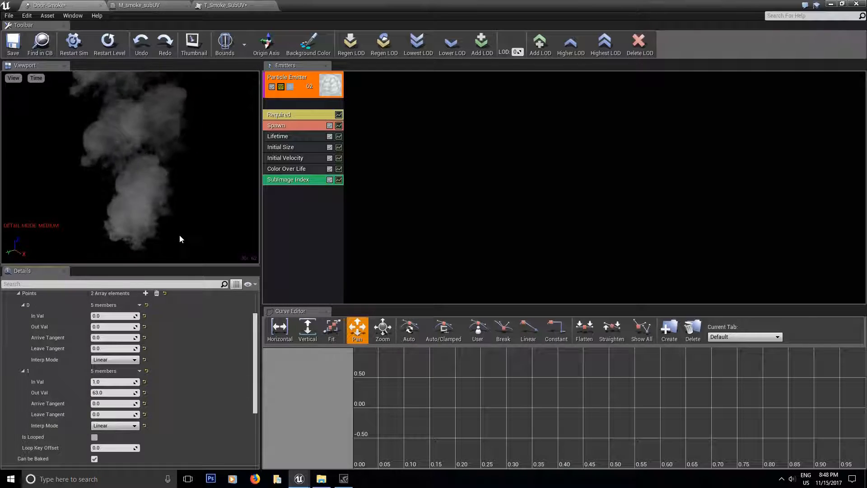
Set the Spawn module's Rate constant to 5
click(279, 128)
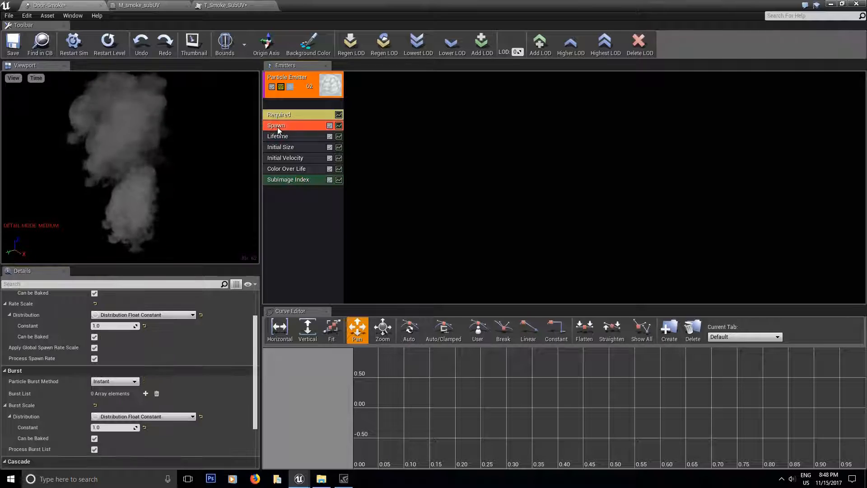
click(100, 328)
text(5)
key(Return)
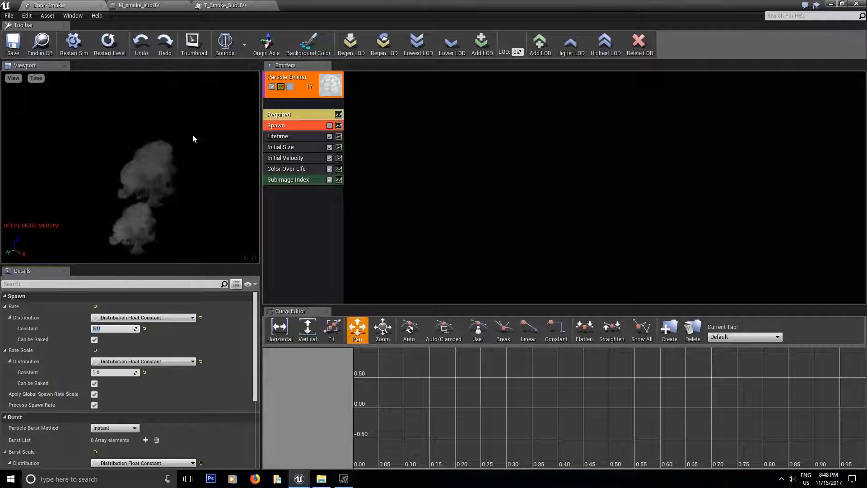
Set the Initial Velocity module's Start Velocity Z to 10 for Max and 5 for Min
click(292, 158)
click(201, 331)
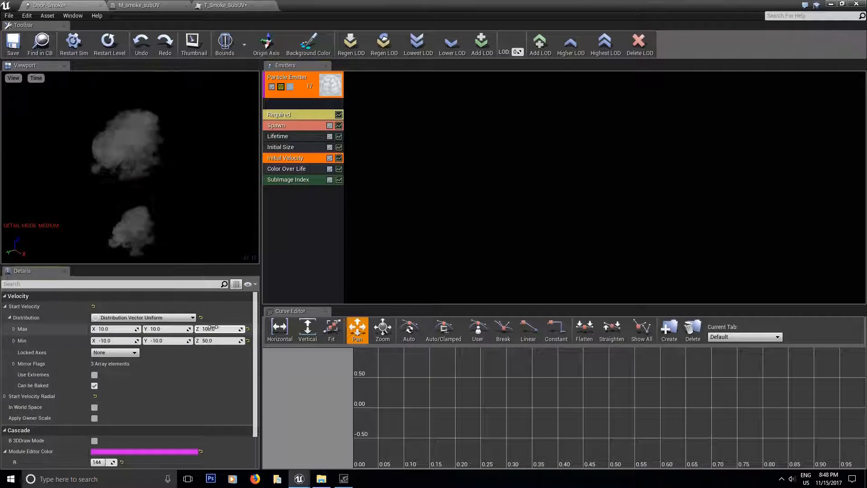
text(10)
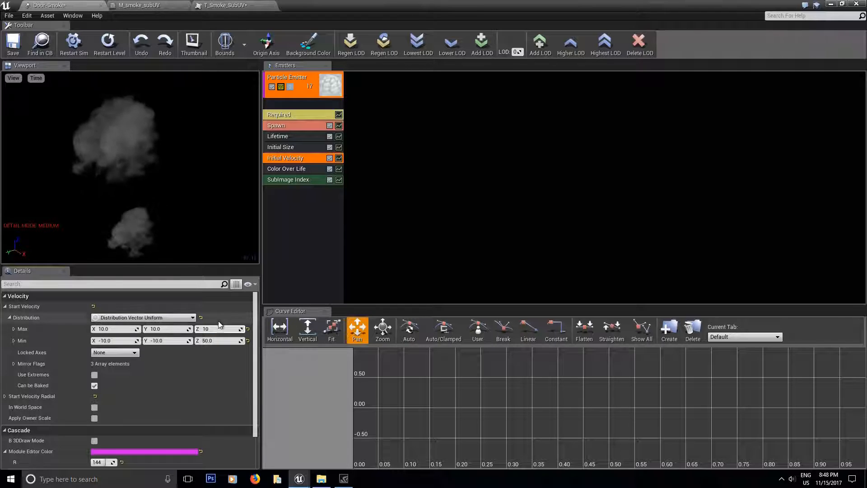
text(5)
key(Return)
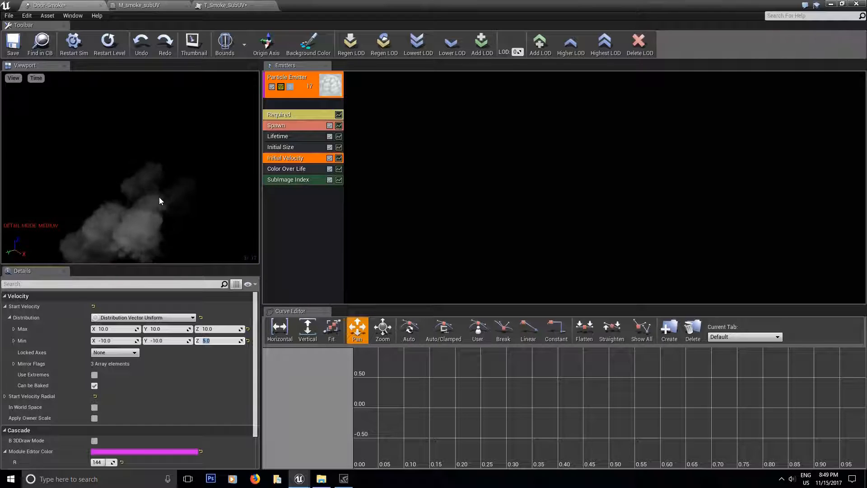
drag(152, 235, 152, 245)
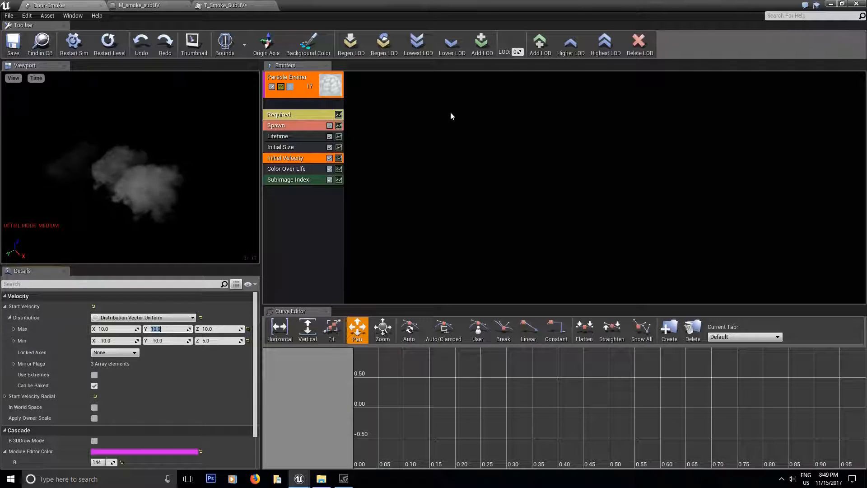
Check the large metal door's axes in the level and set Start Velocity Y to 0 for both Max and Min in Door-Smoke
click(832, 5)
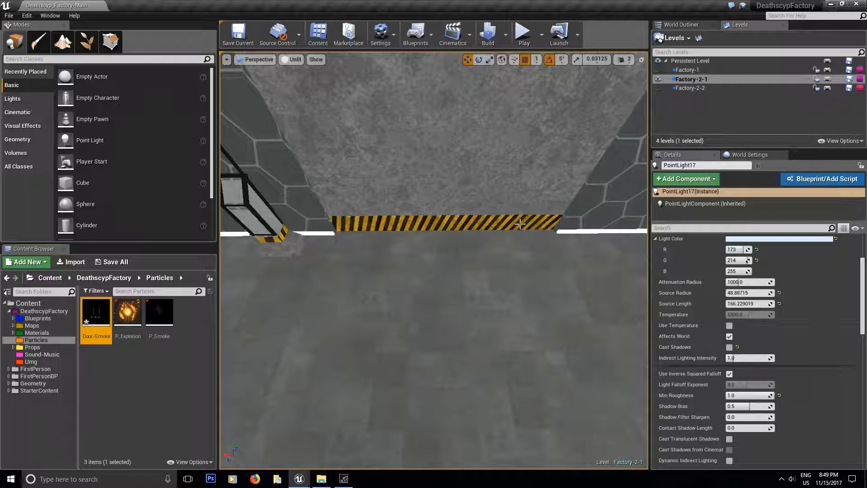
click(442, 192)
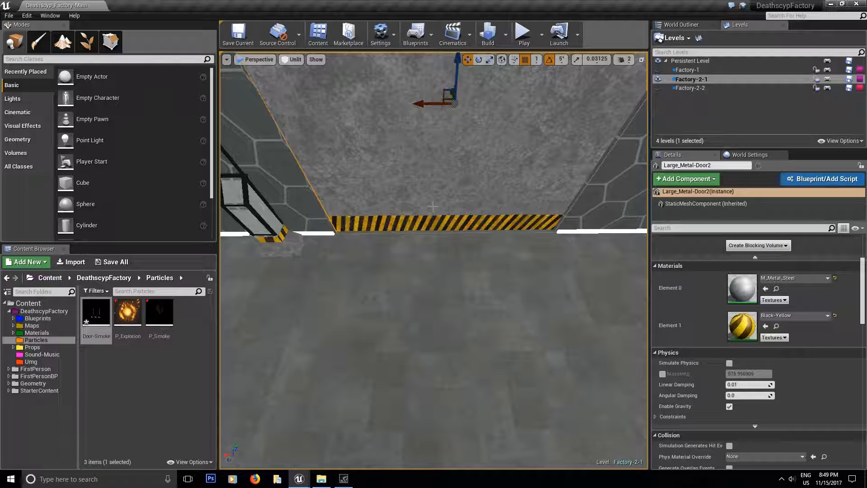
mouse_move(300, 479)
click(327, 441)
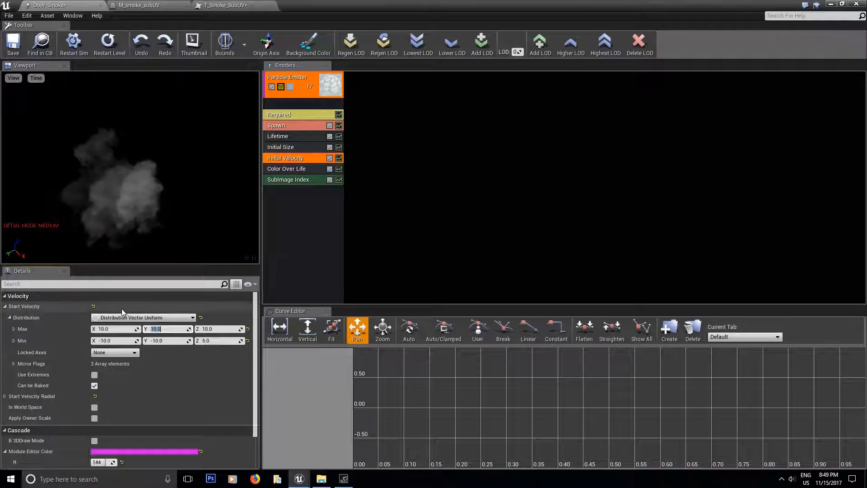
text(0)
key(Return)
click(169, 340)
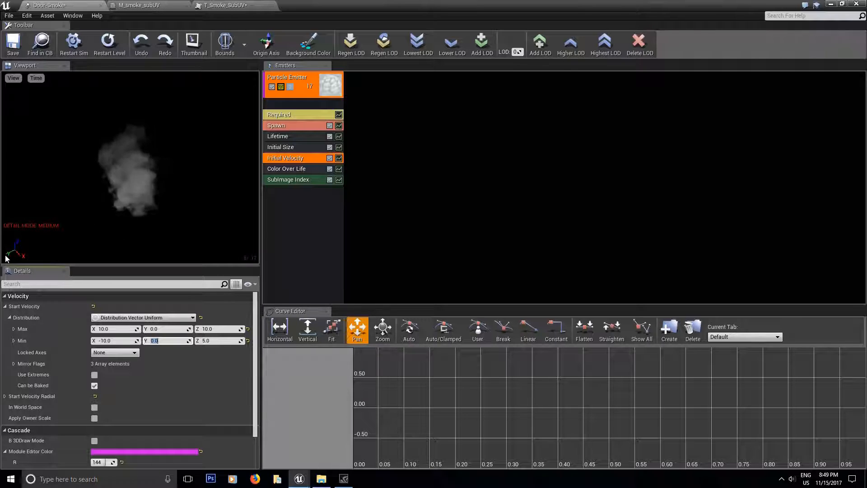
right_drag(136, 176, 73, 154)
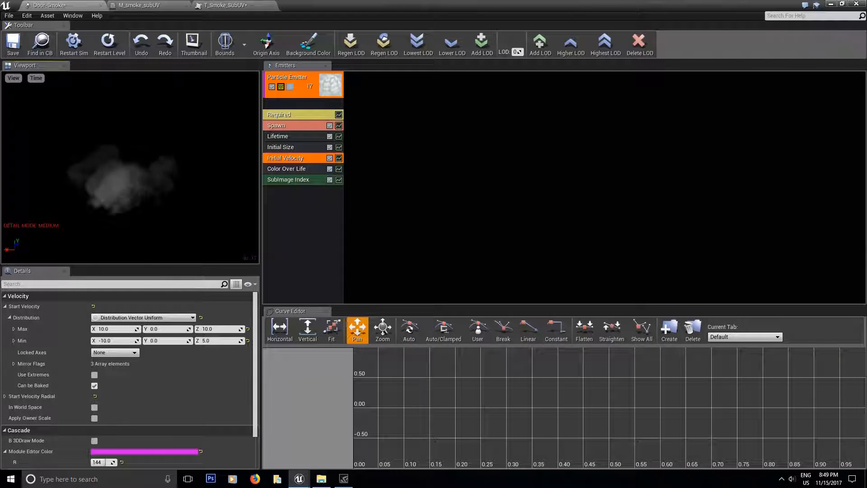
right_drag(129, 181, 128, 140)
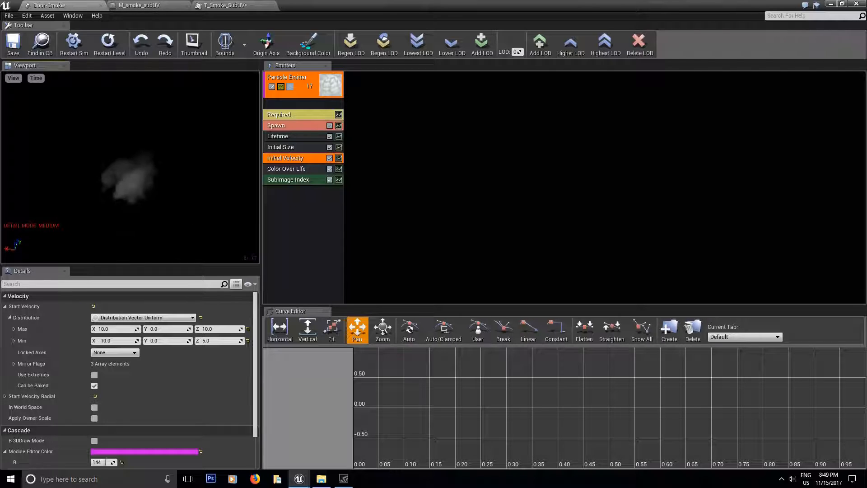
Enable Use Local Space in the emitter's Required module
right_drag(129, 176, 134, 144)
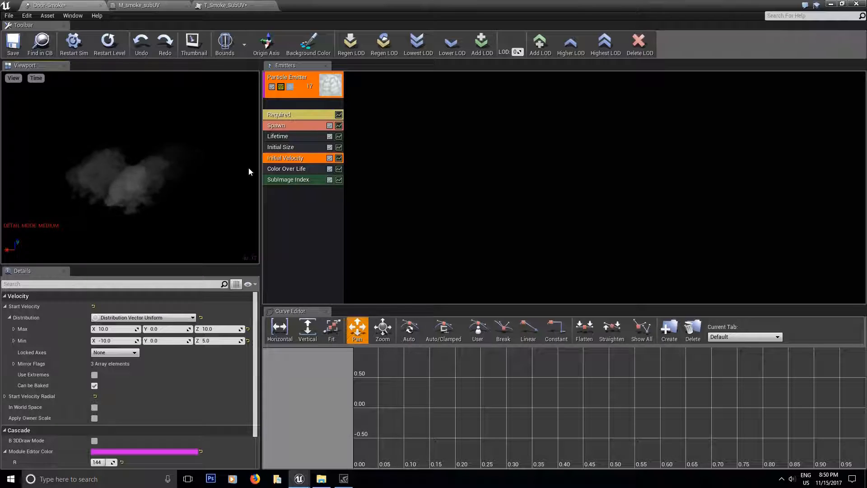
click(273, 151)
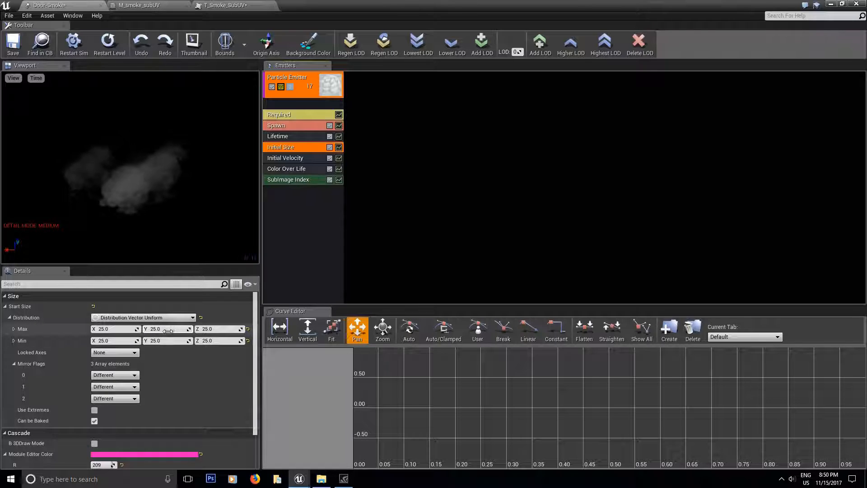
click(284, 115)
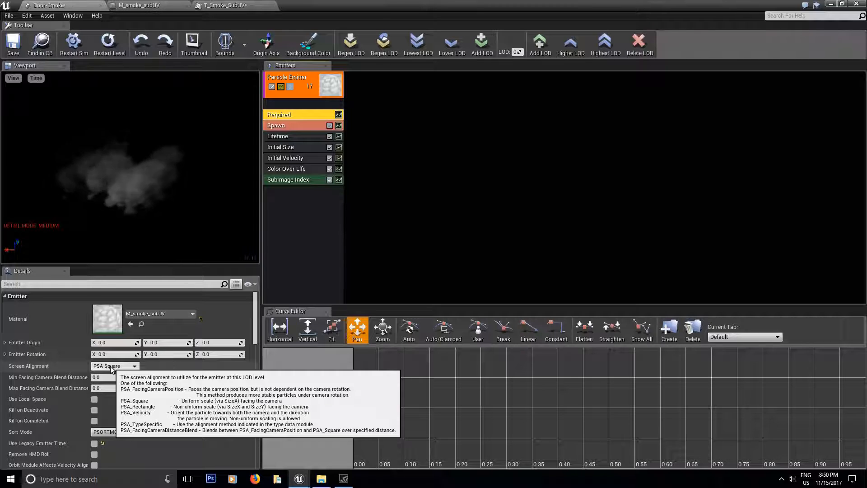
click(94, 400)
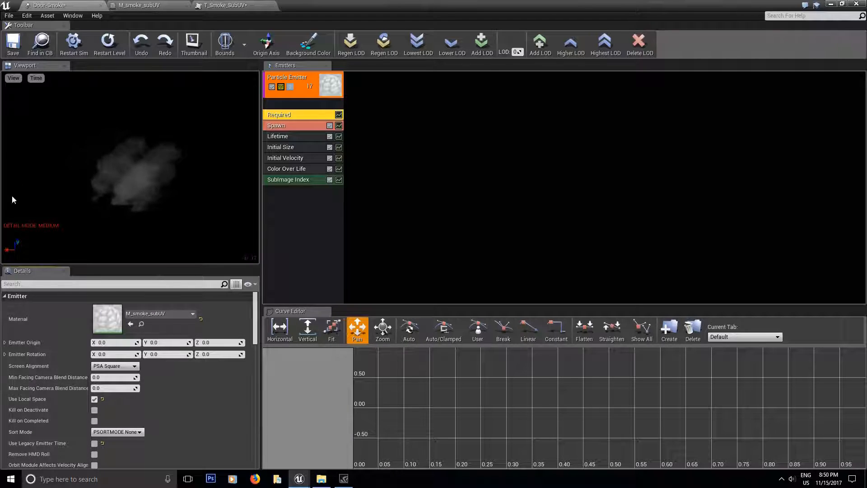
Set the Initial Size module's Start Size X to 5 for both Max and Min
click(289, 148)
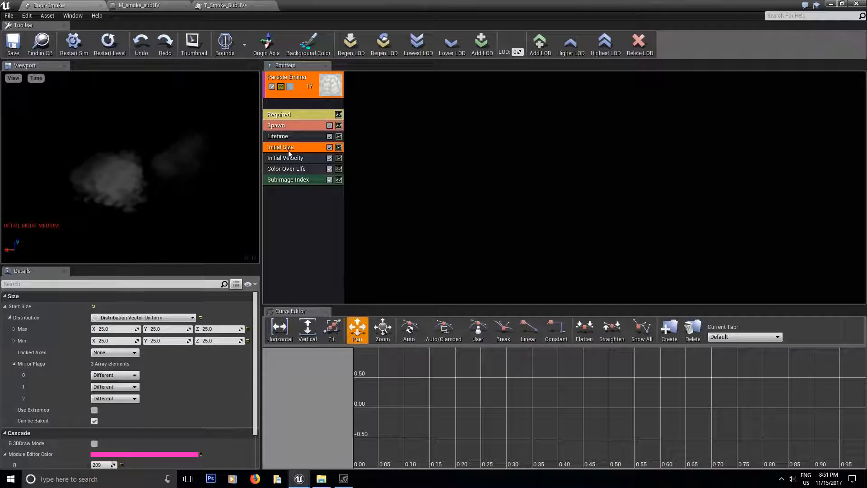
click(113, 329)
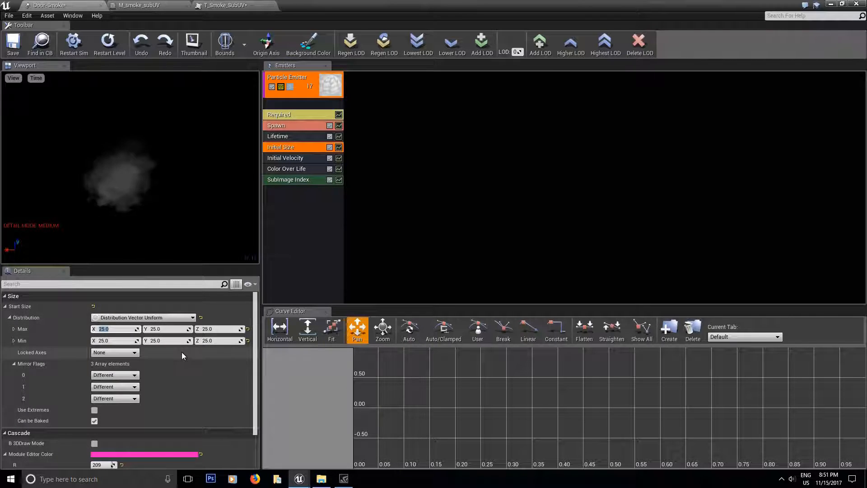
text(10)
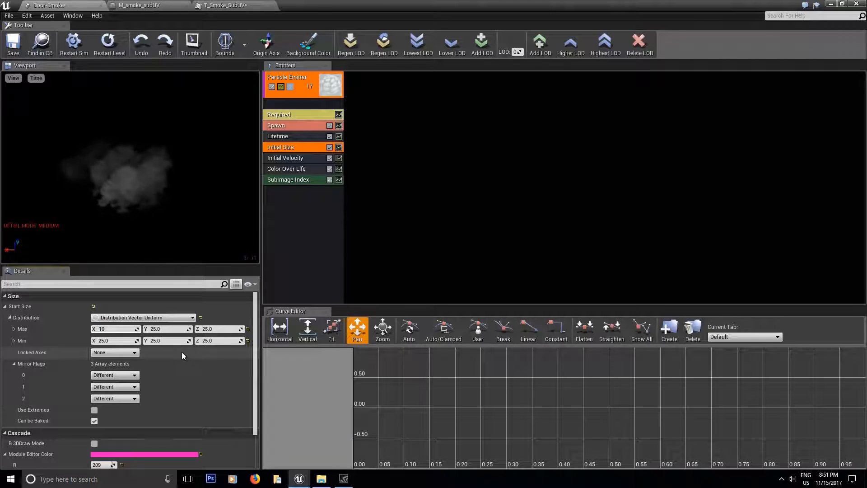
click(114, 341)
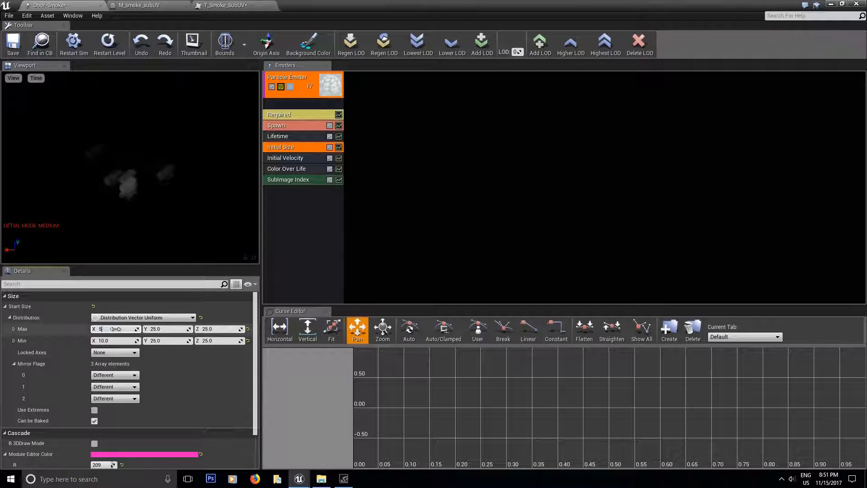
key(Return)
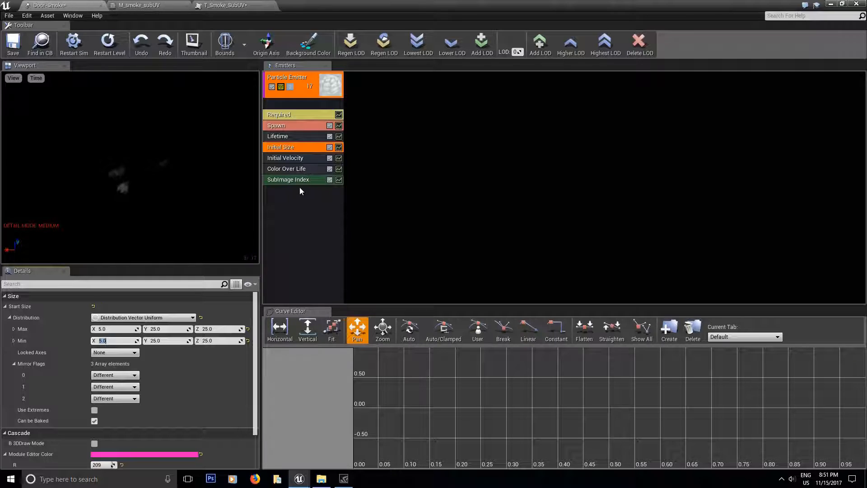
Add a Size By Life module directly below Initial Size and set point 0's Out Val to 0.5 on X, Y and Z
click(285, 194)
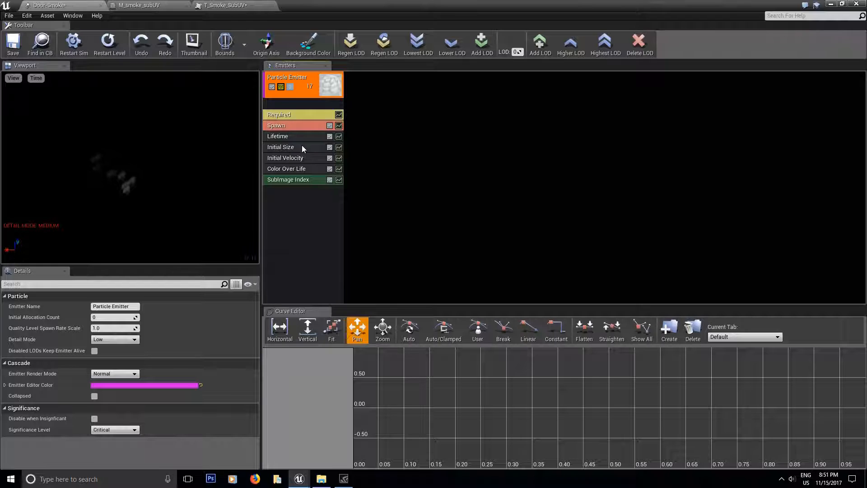
right_click(283, 194)
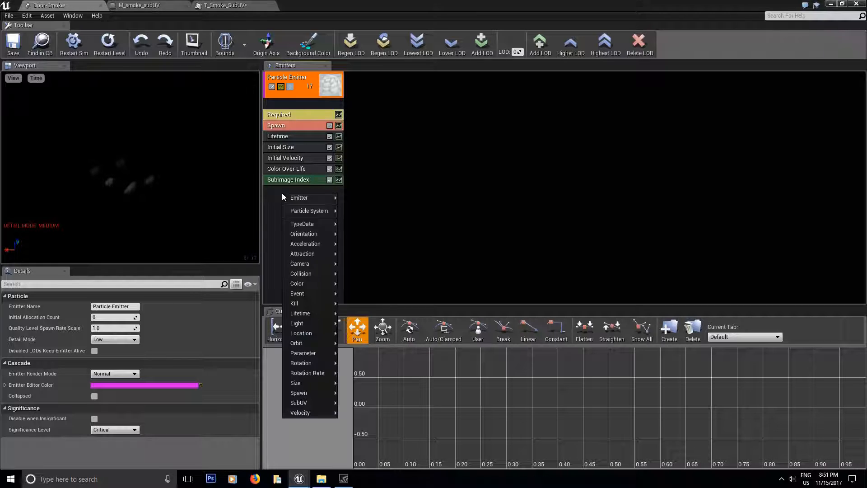
mouse_move(308, 383)
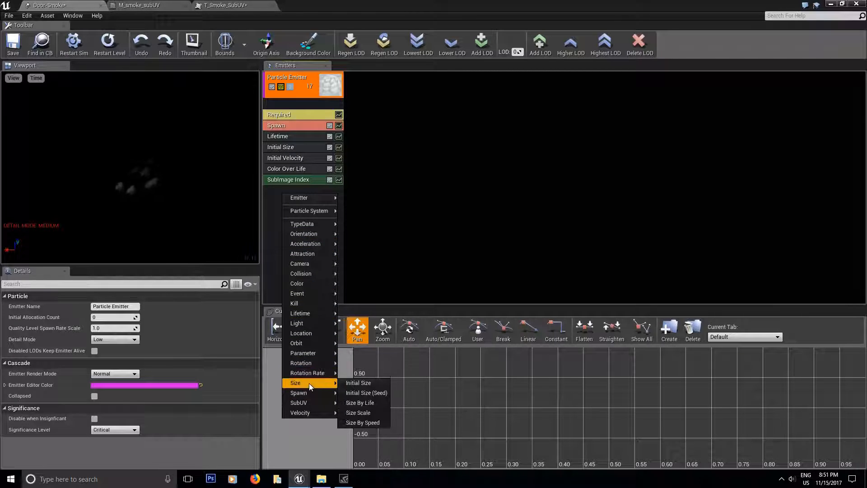
click(361, 402)
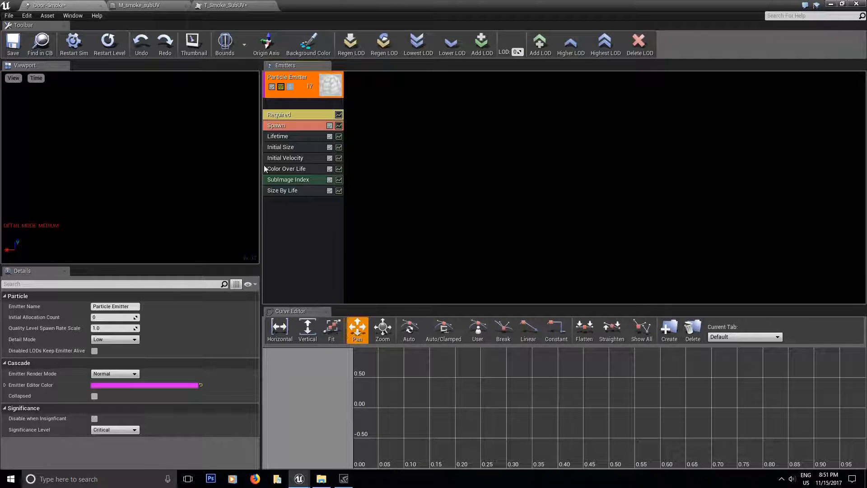
drag(287, 194, 289, 165)
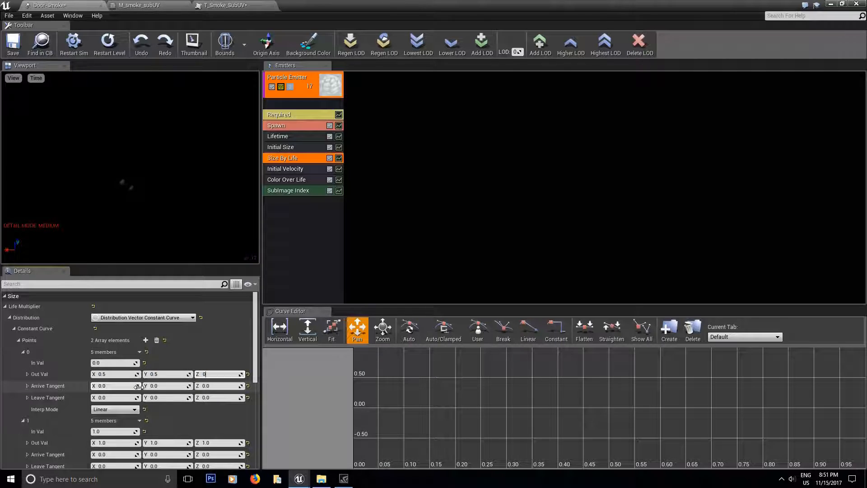
Check the particle lifetime and set the In Val of point 1 in the Size By Life curve to 3
scroll(138, 386, down, 2)
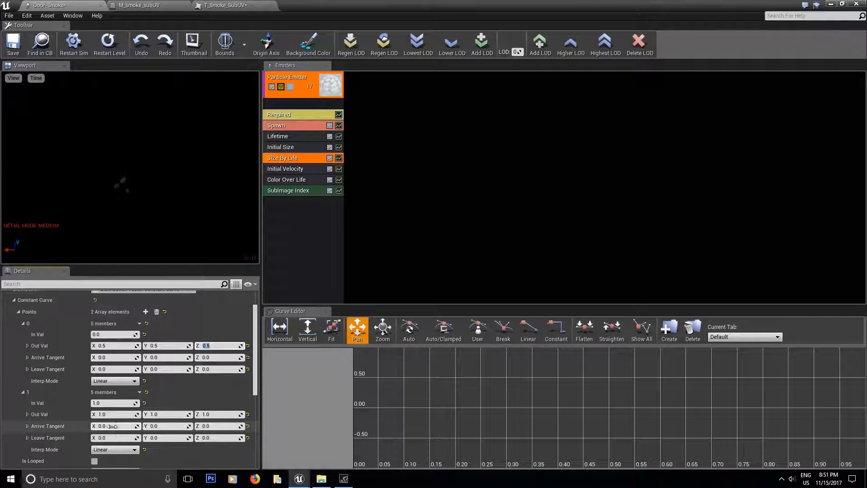
click(113, 403)
click(291, 135)
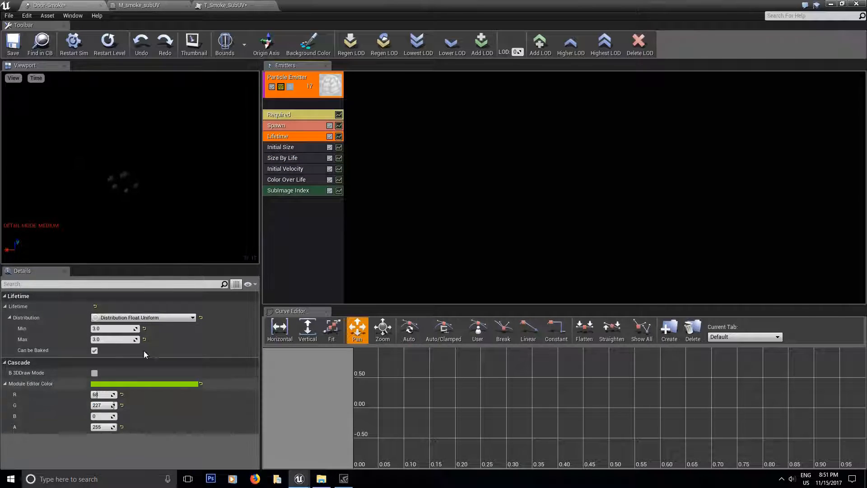
click(289, 148)
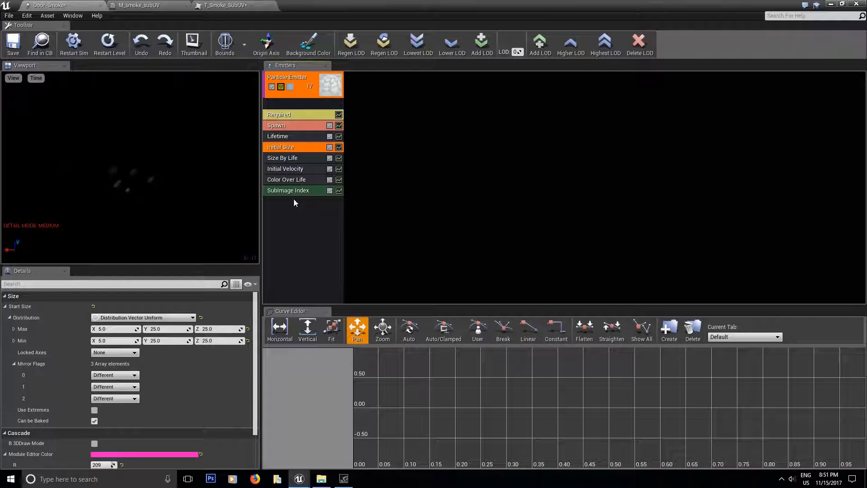
click(285, 159)
click(115, 432)
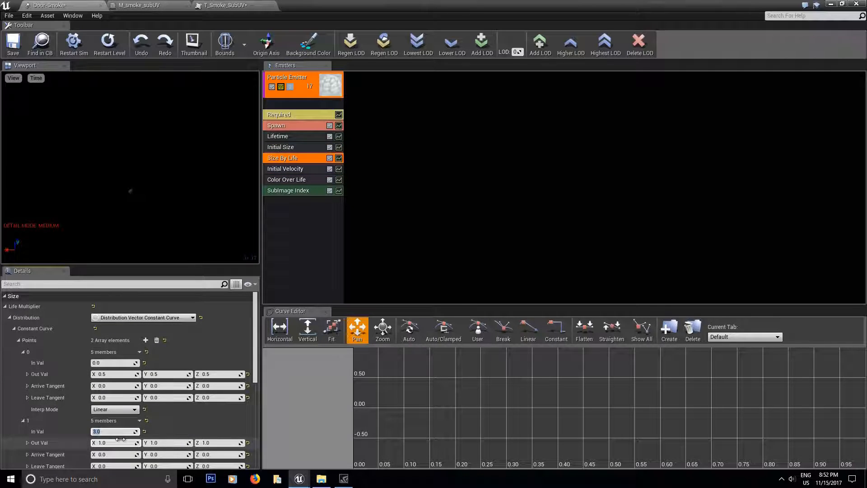
Set the Out Val of point 1 in the Size By Life curve to 12 on X, Y and Z
scroll(120, 440, down, 2)
text(12)
key(Tab)
text(12)
key(Tab)
text(12)
key(Return)
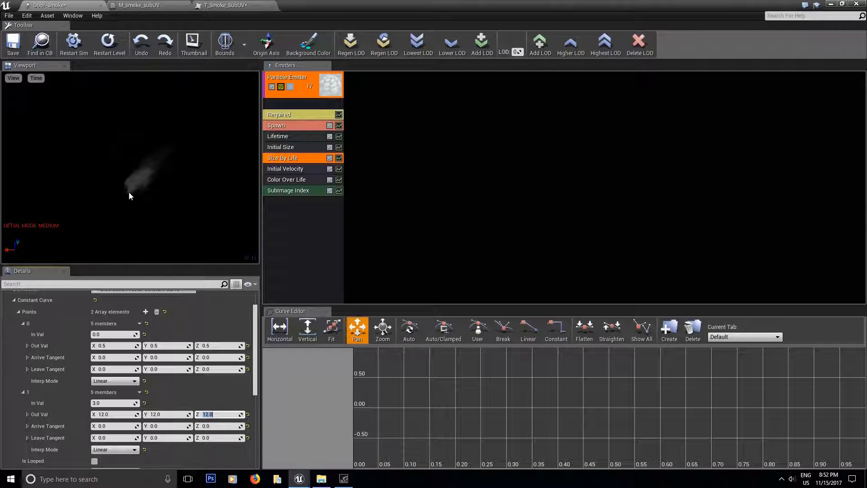
Set the Spawn module's Rate constant to 20
click(288, 128)
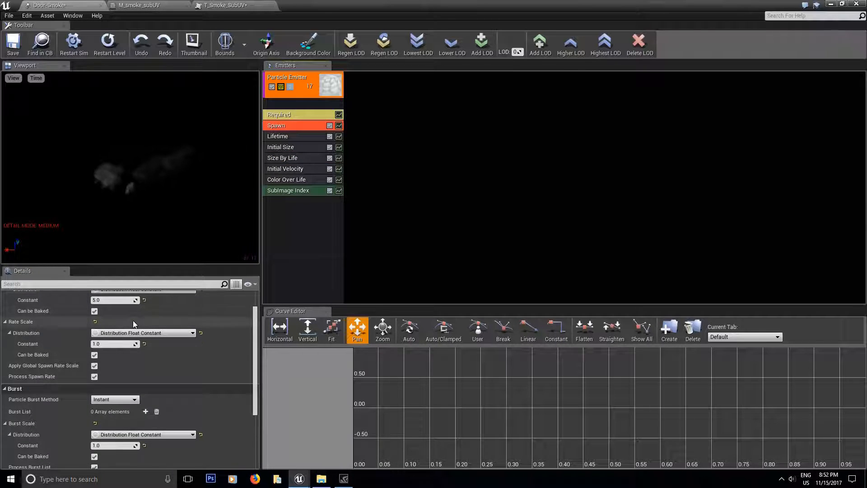
scroll(133, 321, up, 5)
click(114, 329)
text(20)
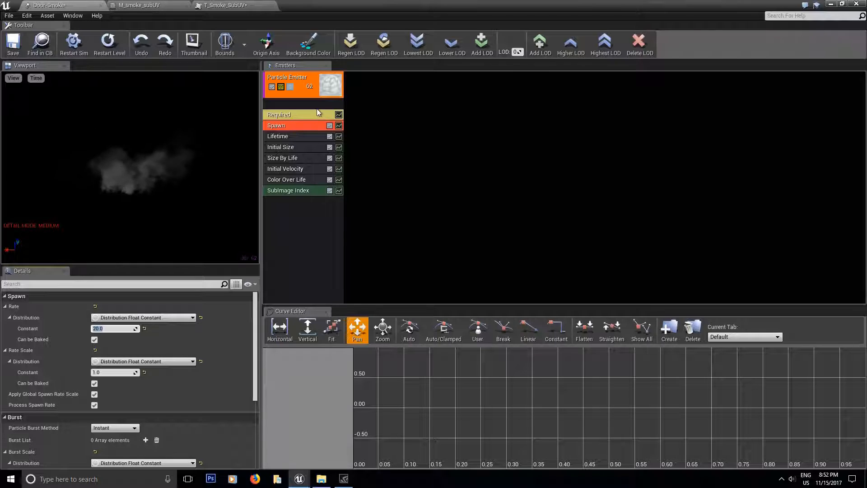
Add an Initial Location module to the emitter and place it directly below Size By Life
click(287, 115)
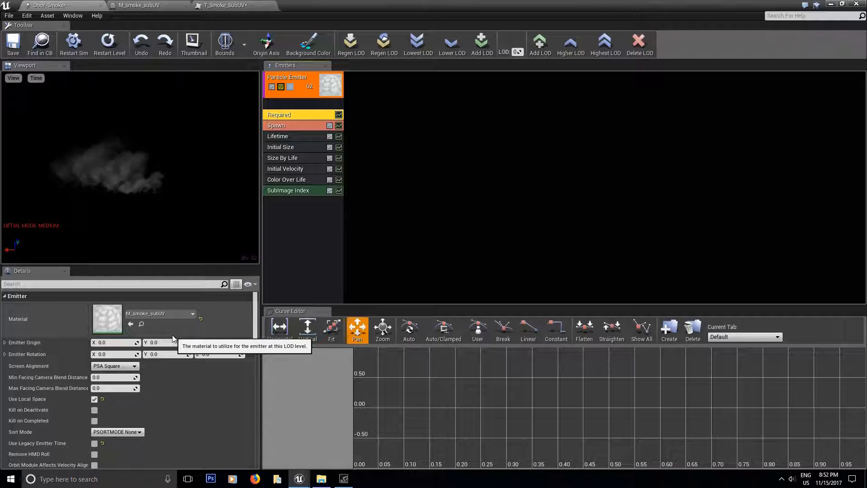
right_click(294, 216)
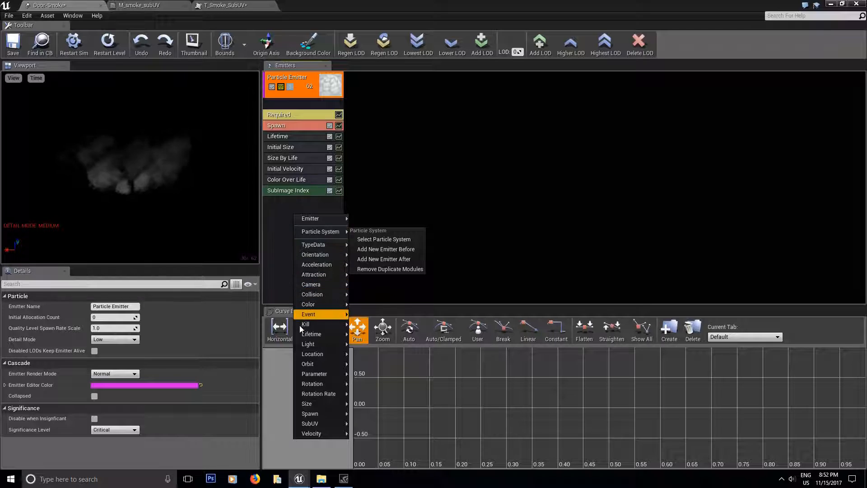
mouse_move(315, 354)
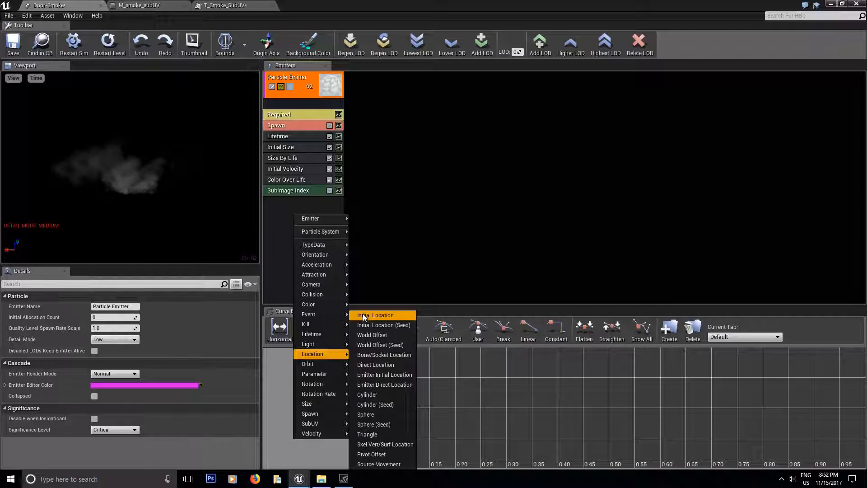
click(387, 316)
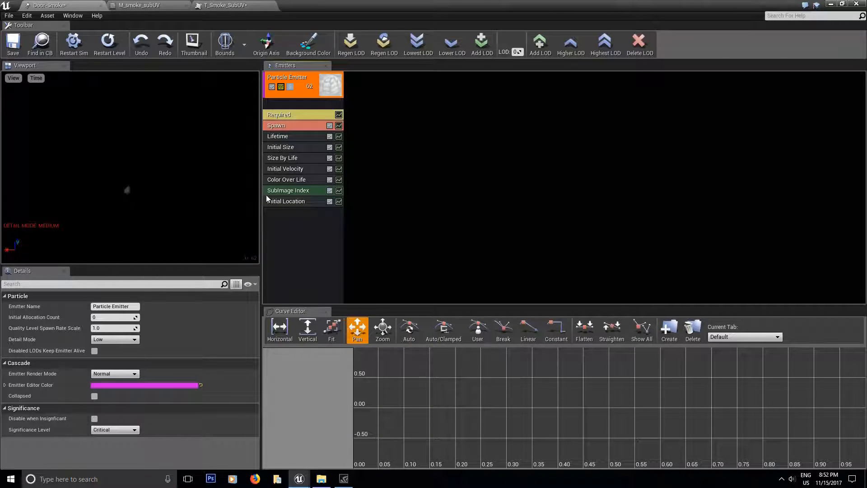
drag(288, 203, 285, 169)
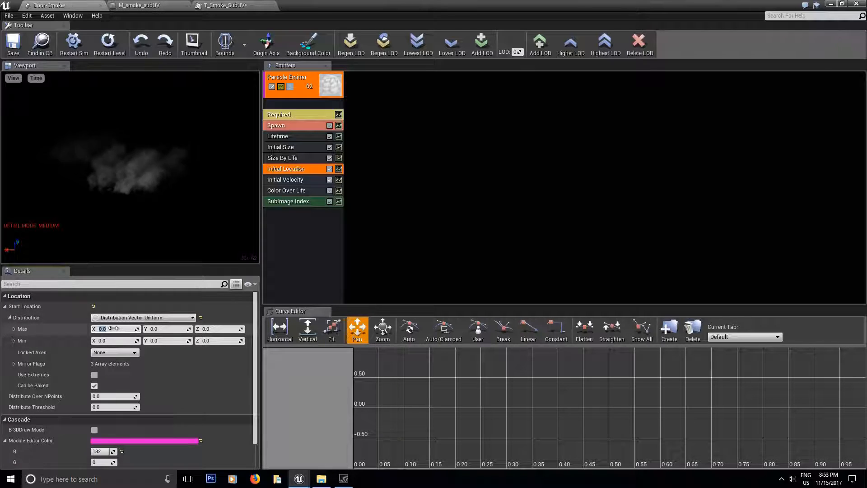
Set the Initial Location module's Start Location Max X to 50
click(132, 333)
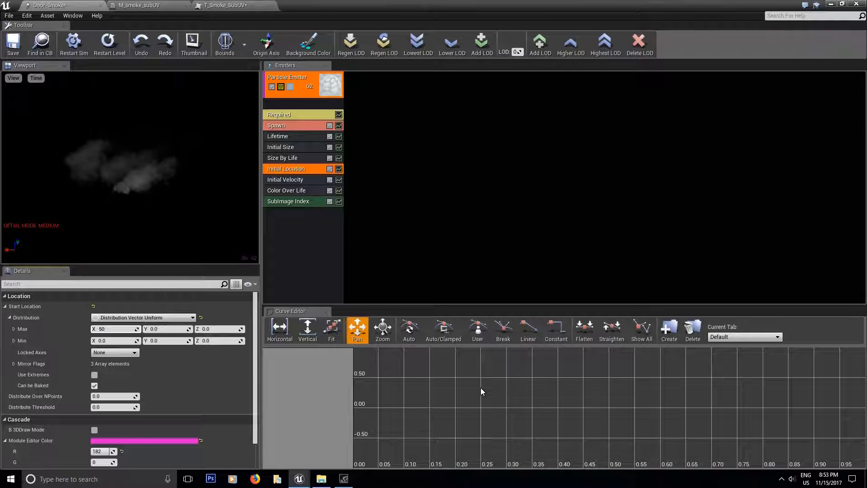
text(50)
key(Return)
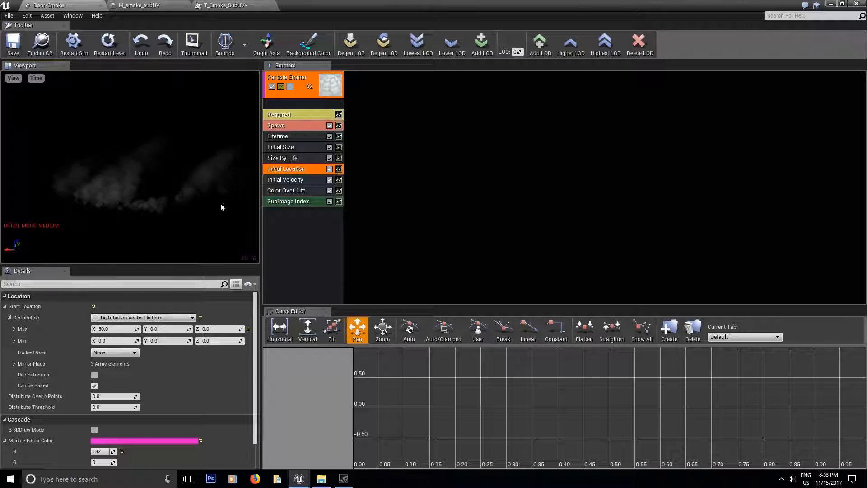
Set the Spawn module's Rate Scale constant to 5
click(278, 125)
click(121, 372)
text(5)
key(Return)
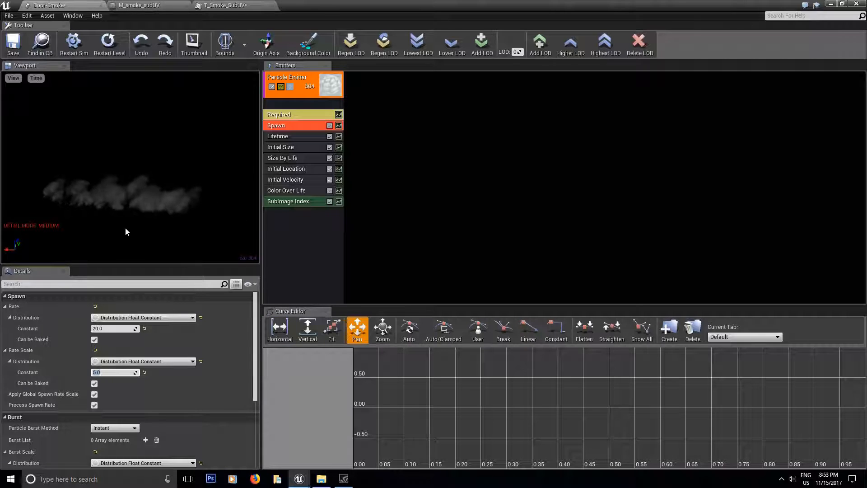
click(125, 228)
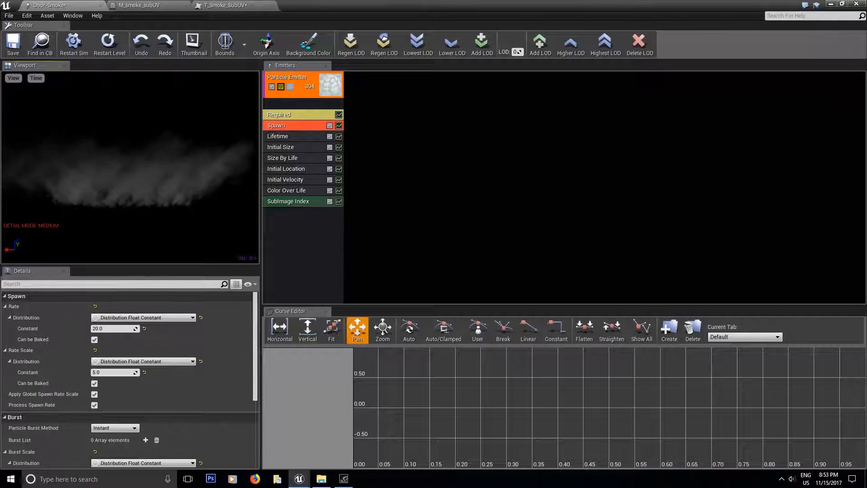
Inspect the large metal door in the level, then examine the Spawn module's rate and burst settings in Door-Smoke
click(831, 5)
right_drag(461, 229, 540, 281)
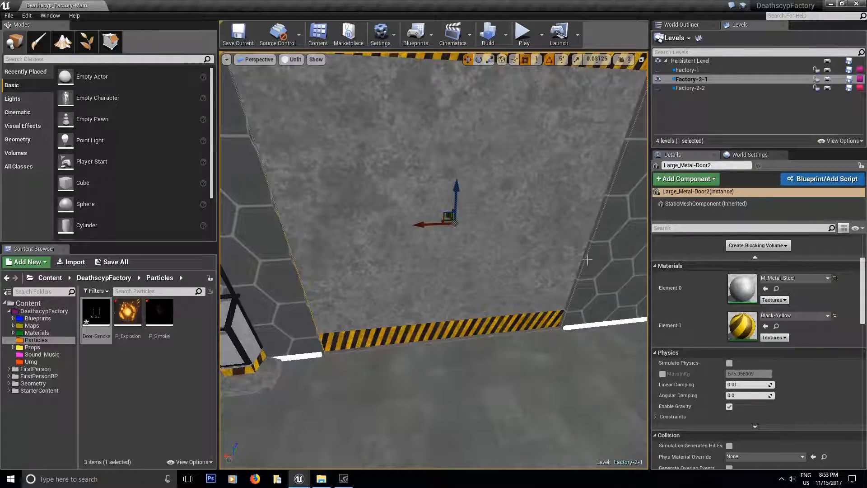
mouse_move(297, 479)
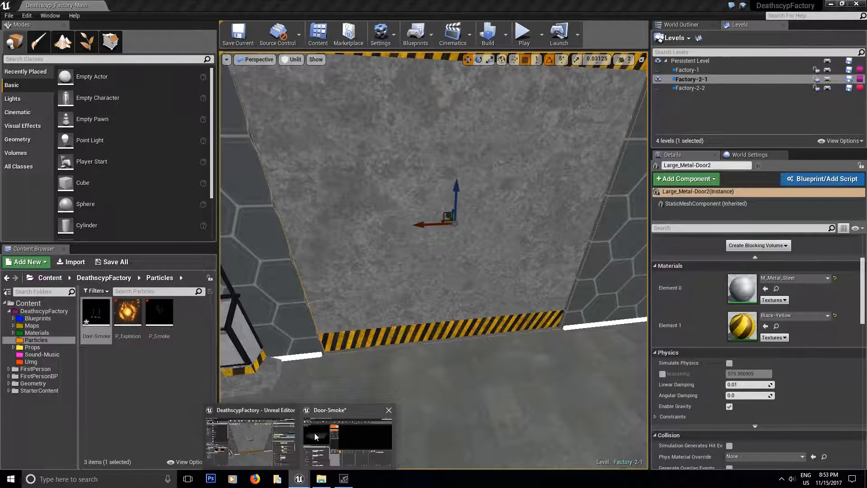
click(350, 434)
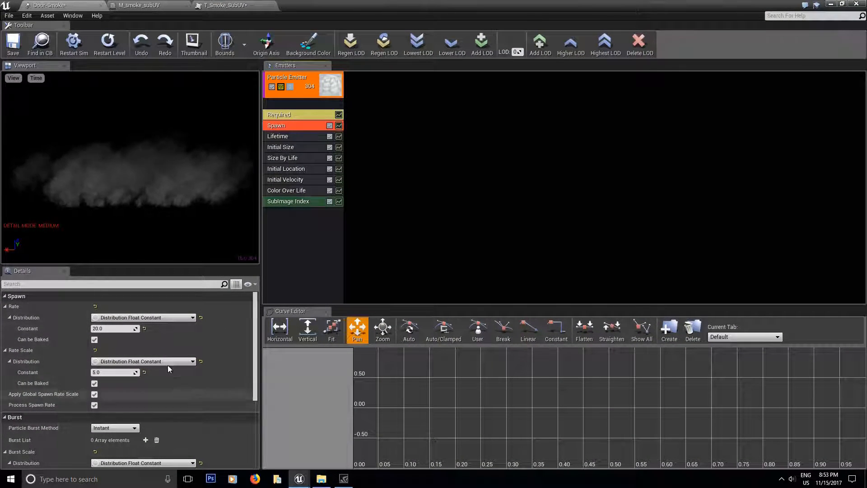
scroll(64, 351, down, 2)
scroll(62, 389, up, 2)
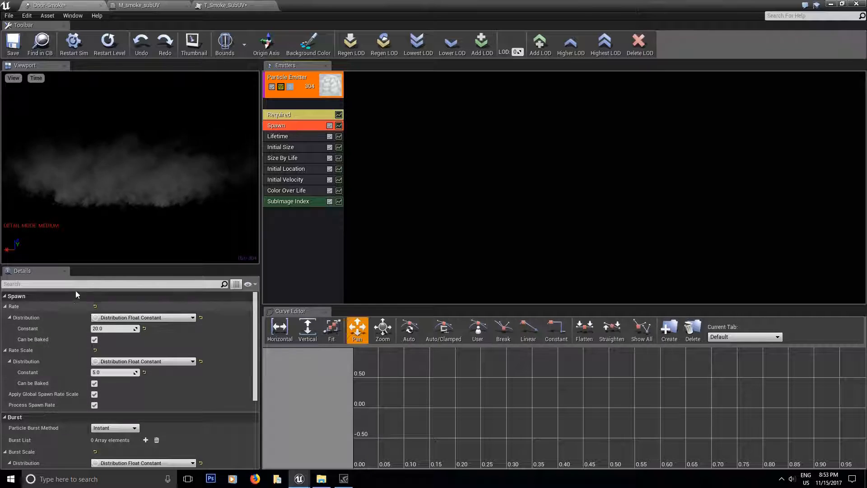
scroll(61, 359, down, 3)
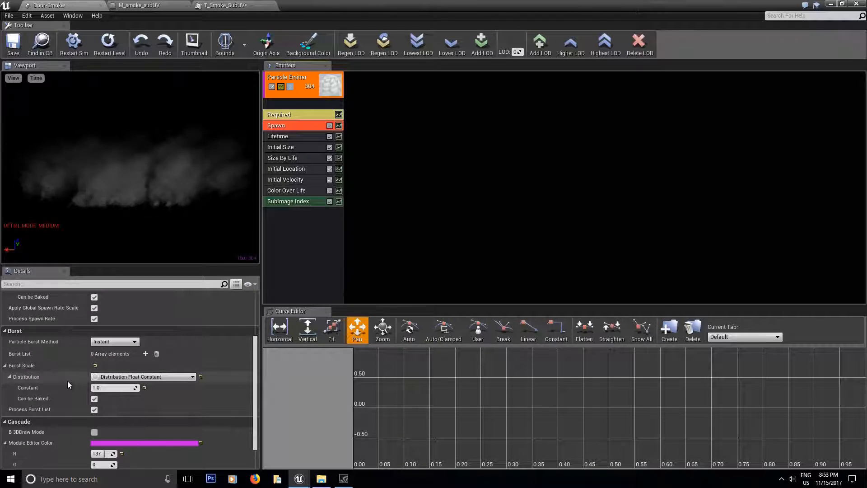
Set the Spawn module's Rate constant to 0 and its Rate Scale constant to 1
scroll(73, 387, up, 2)
scroll(73, 387, up, 2)
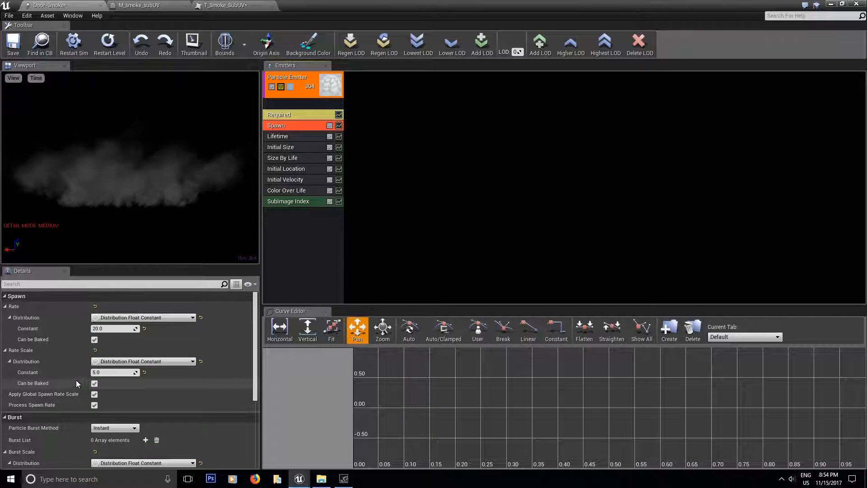
scroll(75, 379, down, 4)
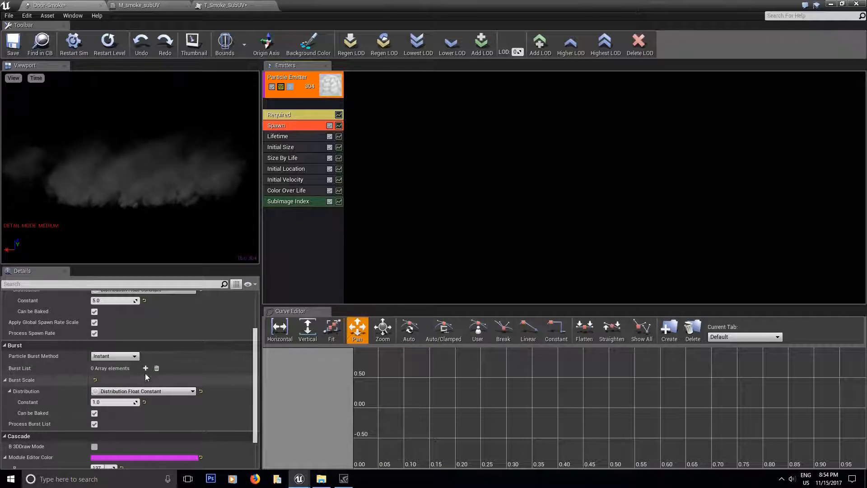
scroll(85, 381, up, 3)
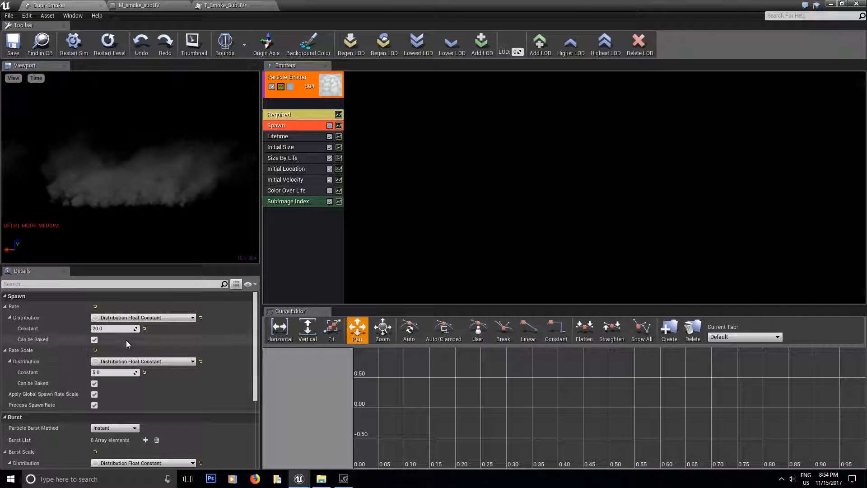
text(0)
key(Return)
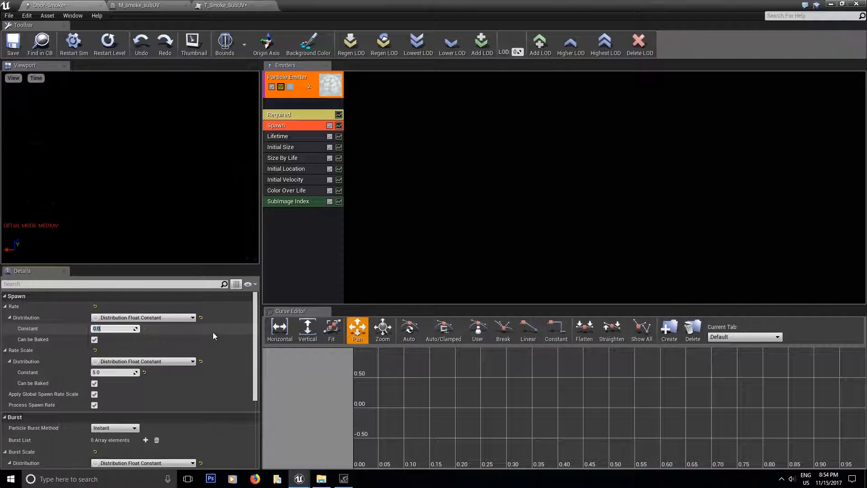
click(119, 373)
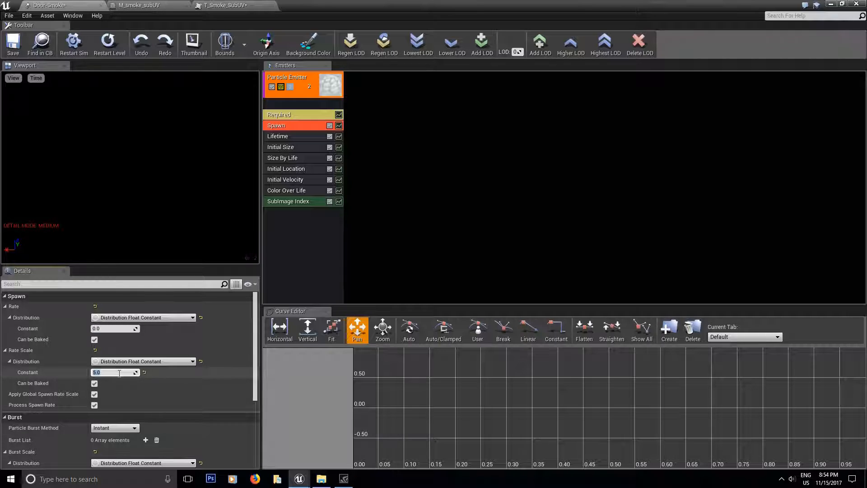
Add one entry to the Spawn module's Burst List and set its Count to 50
scroll(118, 357, down, 5)
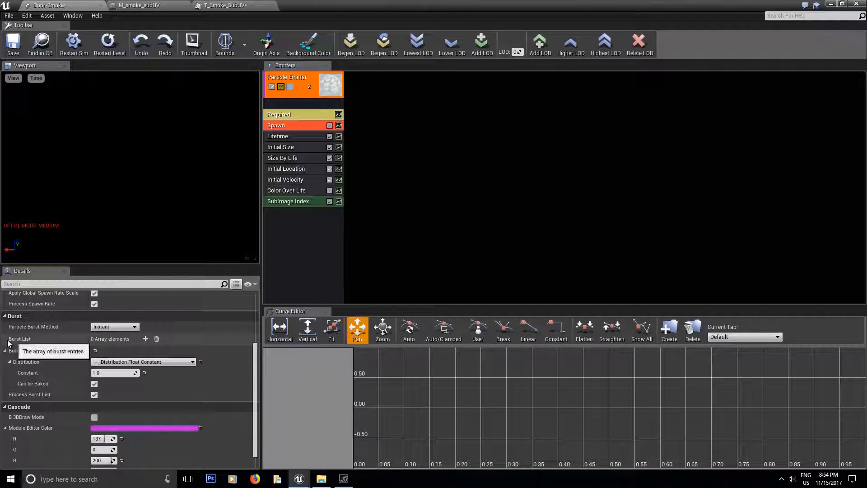
click(145, 339)
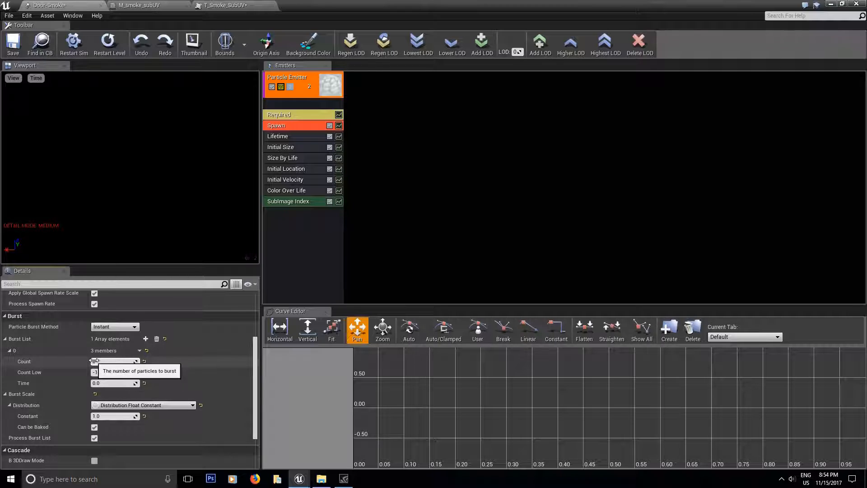
click(113, 361)
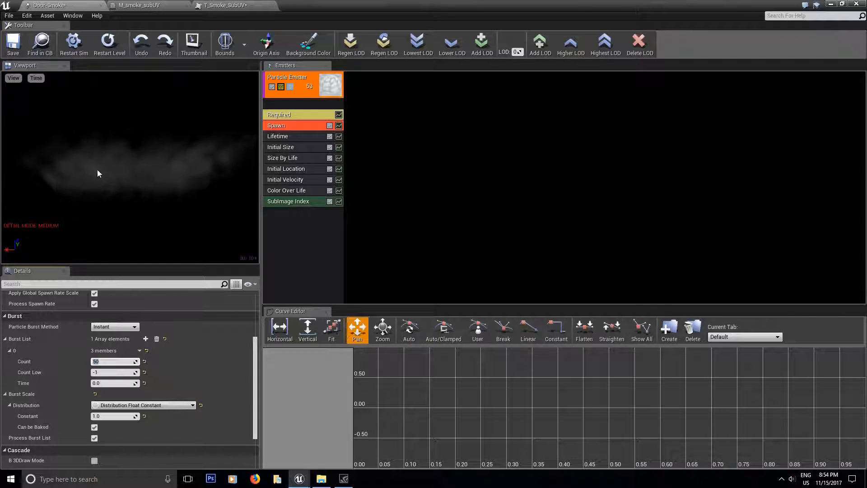
Set Emitter Loops to 1 in the Required module and save the particle system
click(291, 114)
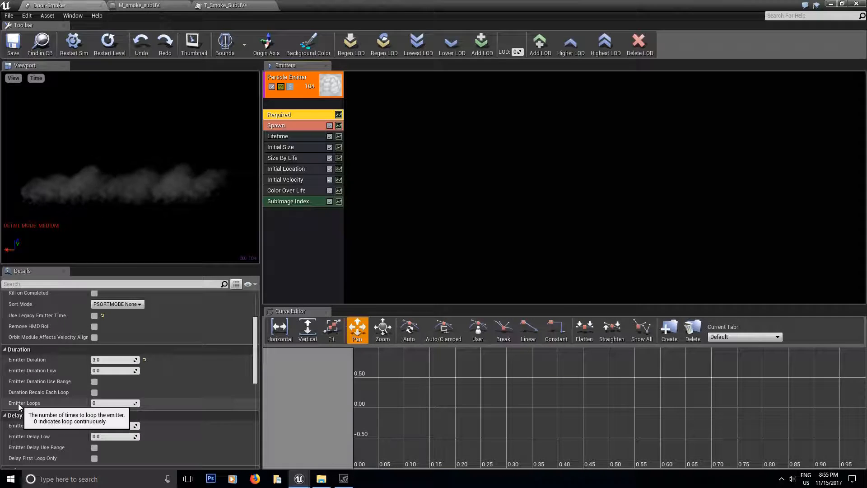
click(104, 403)
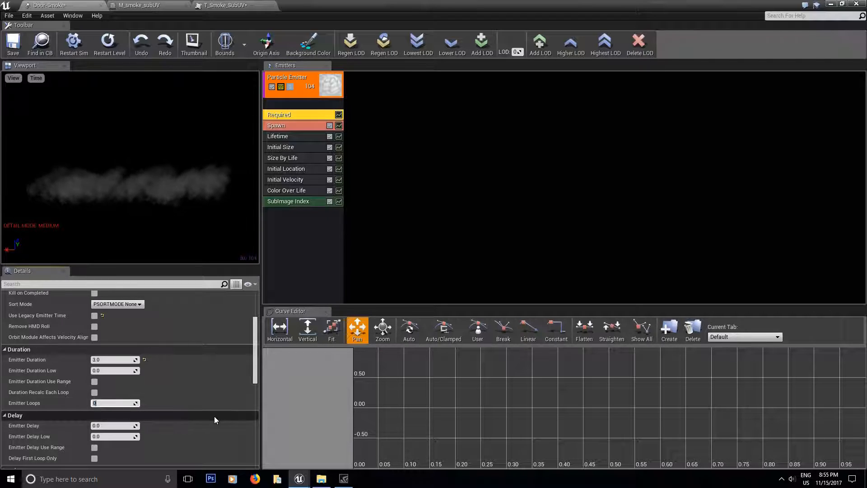
text(1)
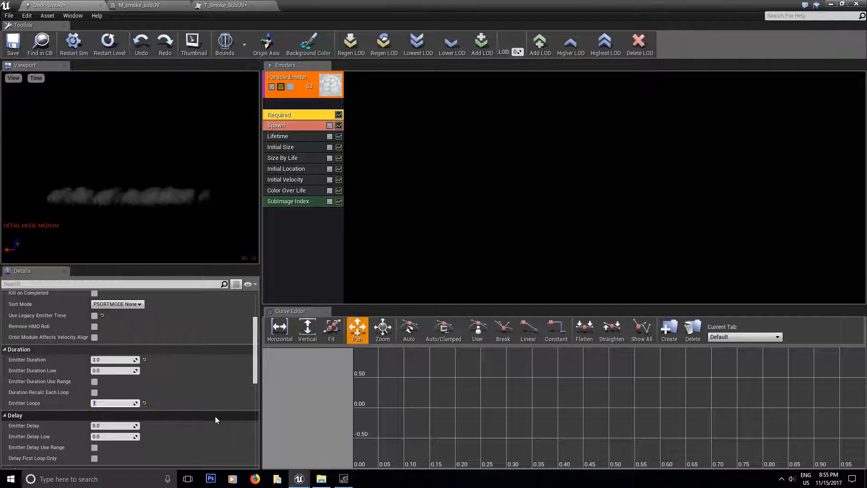
click(13, 43)
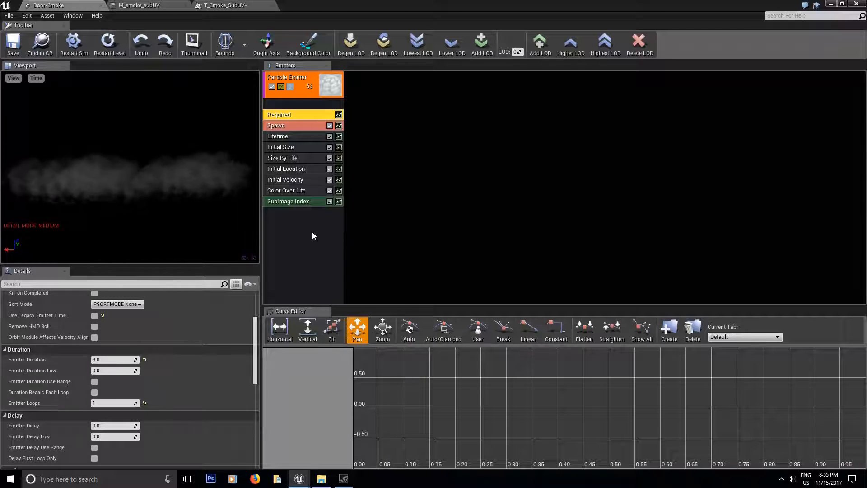
Add an Initial Rotation module to the emitter and place it directly below Initial Location
right_click(278, 221)
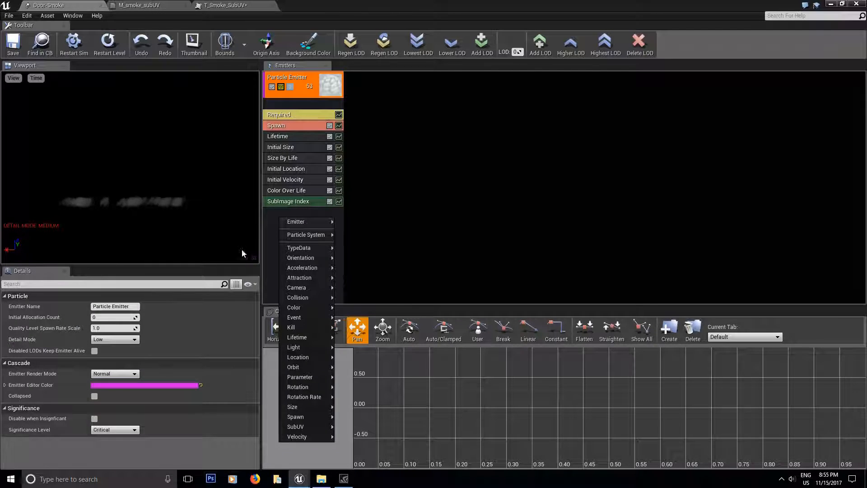
mouse_move(303, 410)
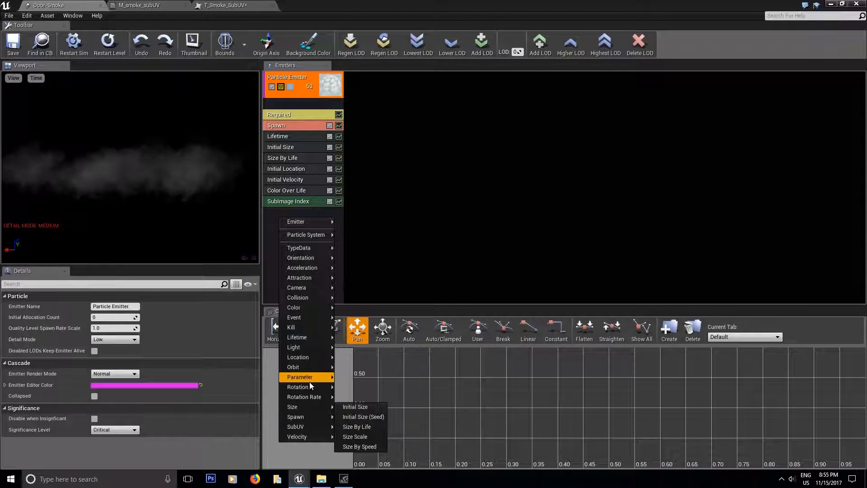
mouse_move(310, 387)
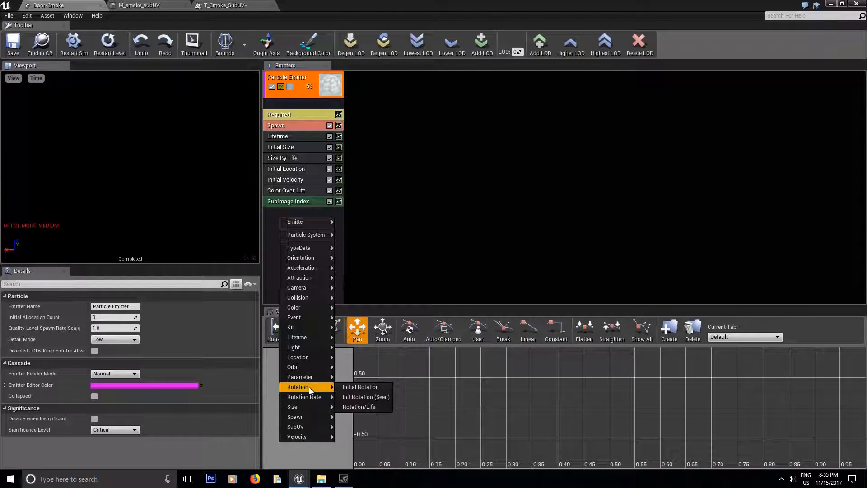
click(376, 386)
mouse_move(286, 213)
mouse_down()
mouse_move(290, 186)
mouse_move(287, 197)
mouse_up()
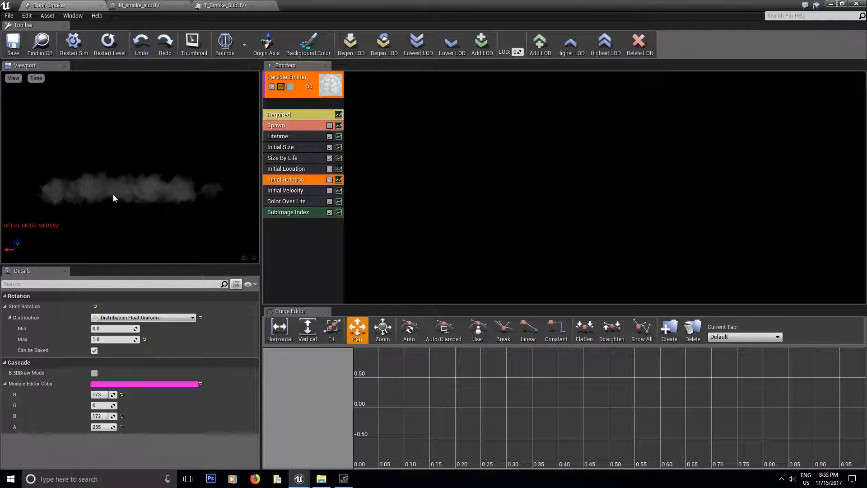
Set the Count of the Spawn module's burst entry to 100
click(289, 125)
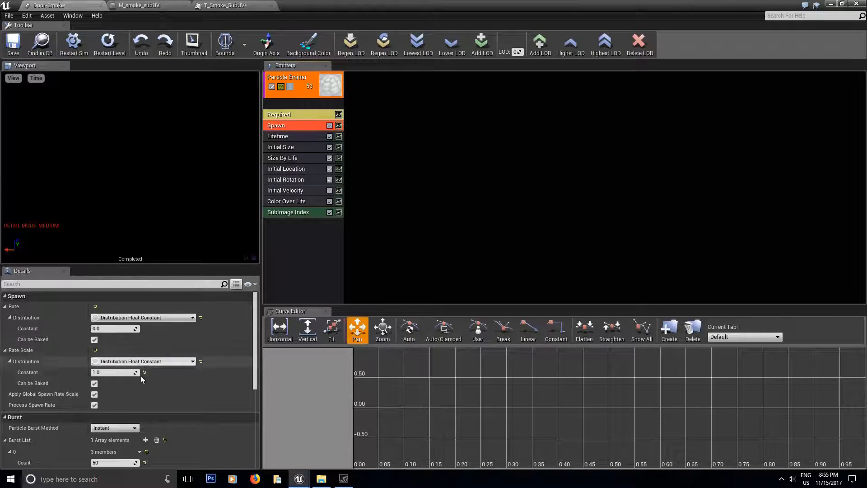
scroll(144, 369, down, 3)
click(116, 419)
text(100)
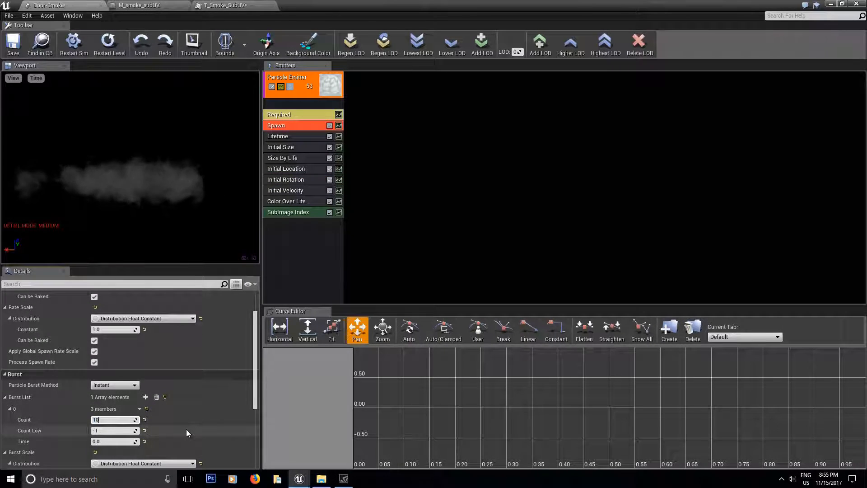
key(Return)
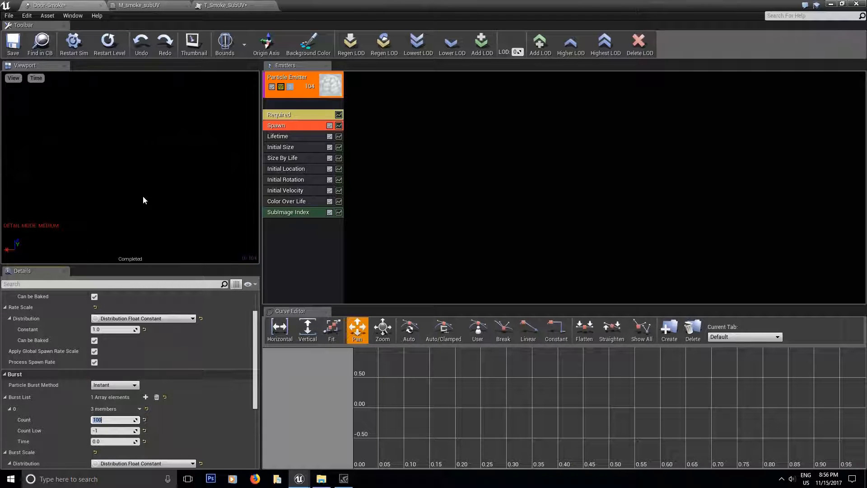
Set the Initial Rotation module's Start Rotation Max to 0.2
click(291, 180)
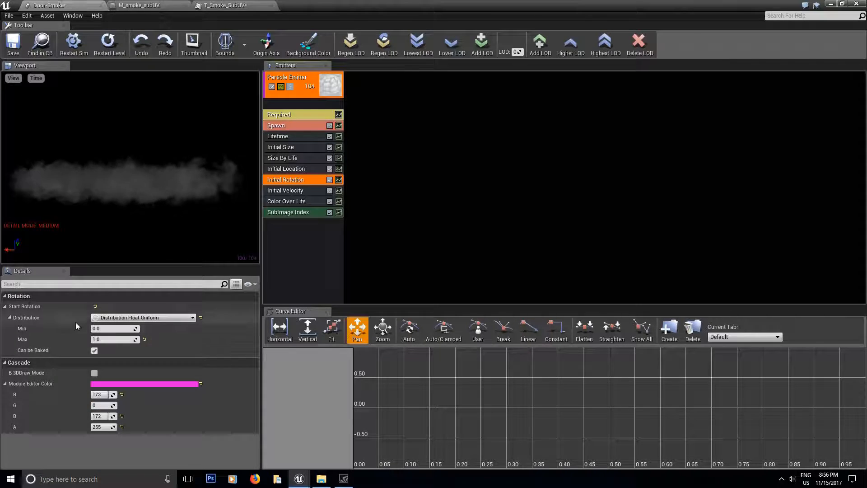
text(0.25)
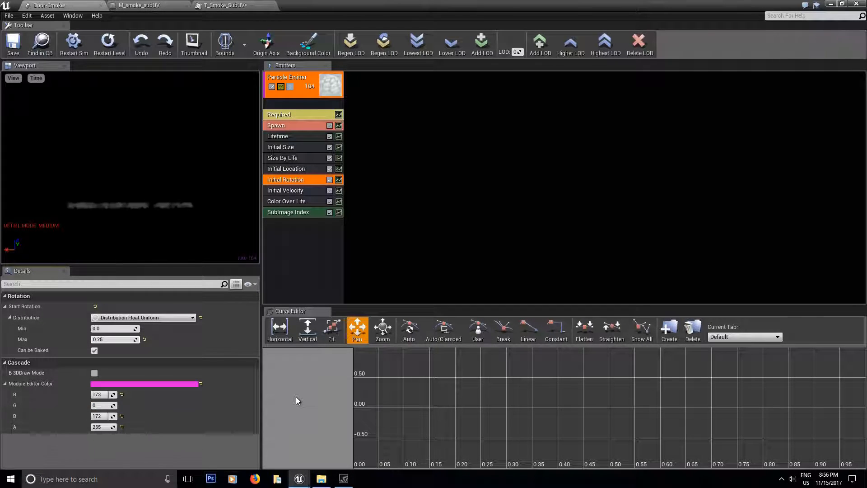
key(BackSpace)
key(Return)
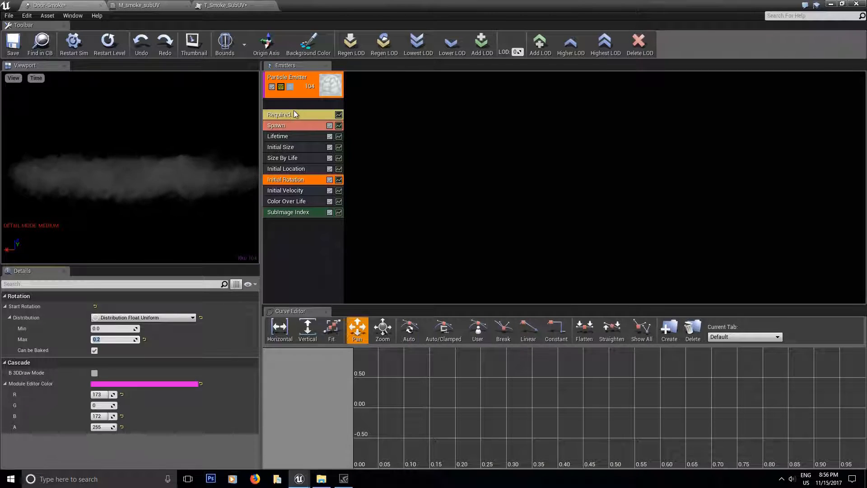
click(294, 212)
click(291, 180)
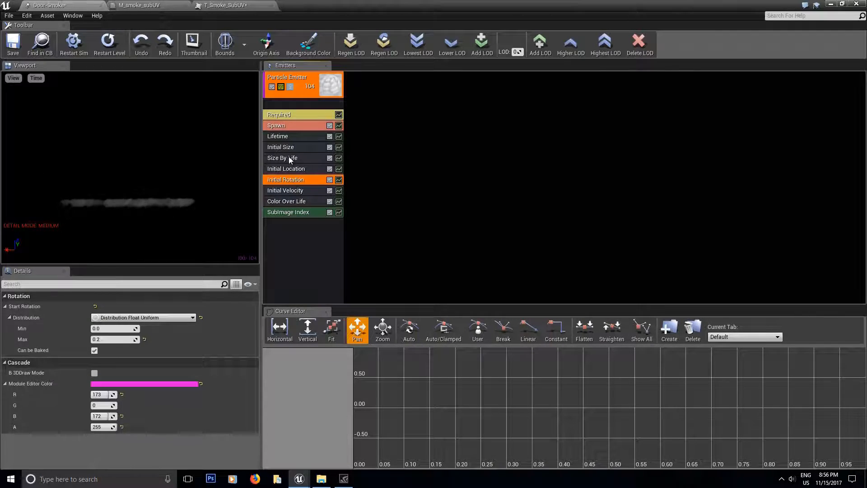
click(289, 158)
click(286, 129)
Set the Out Val of point 0 in Color Over Life to light green (R 0.429, G 1.0, B 0.394)
click(289, 203)
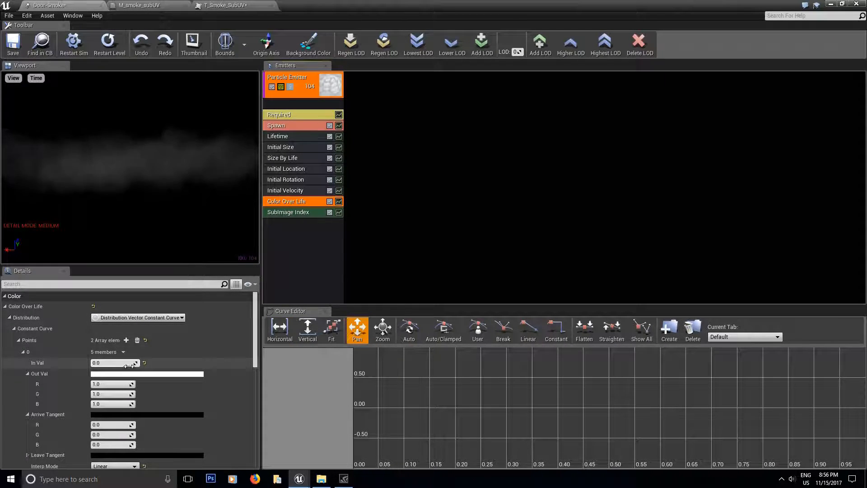
scroll(169, 362, down, 2)
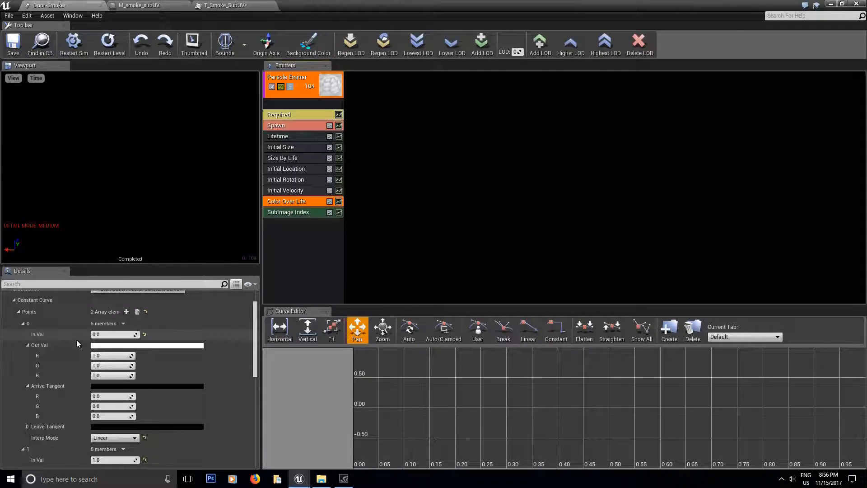
click(126, 345)
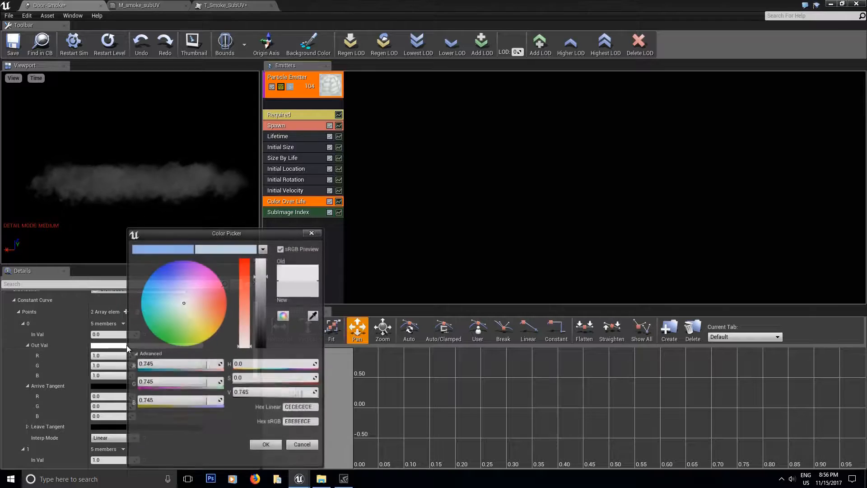
click(173, 327)
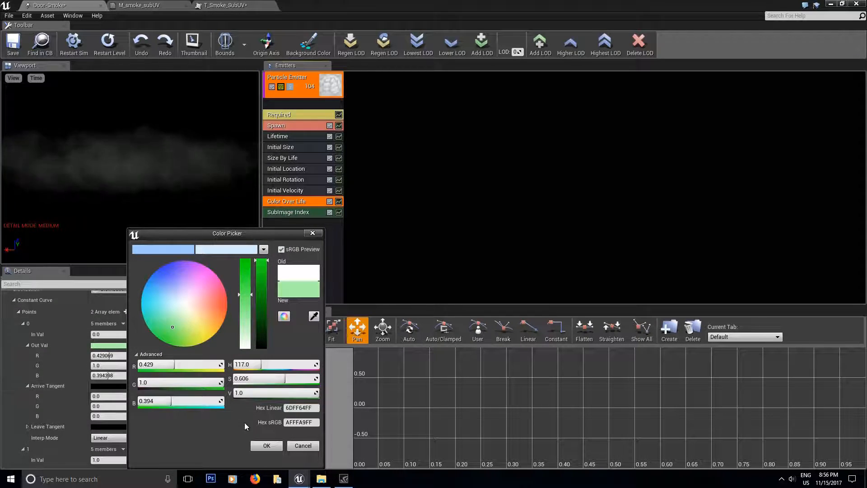
click(266, 446)
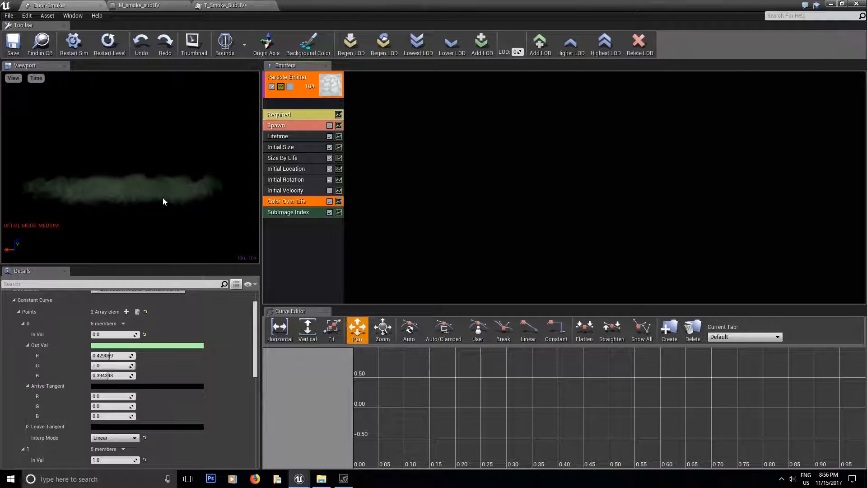
Set the Out Val of point 1 in Color Over Life to blue (R 0.133, G 0.258, B 1.0)
scroll(177, 325, down, 2)
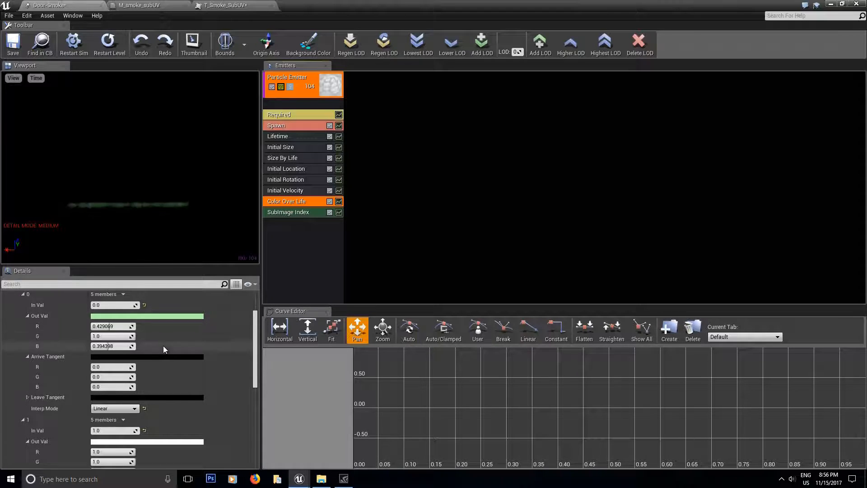
scroll(165, 345, up, 2)
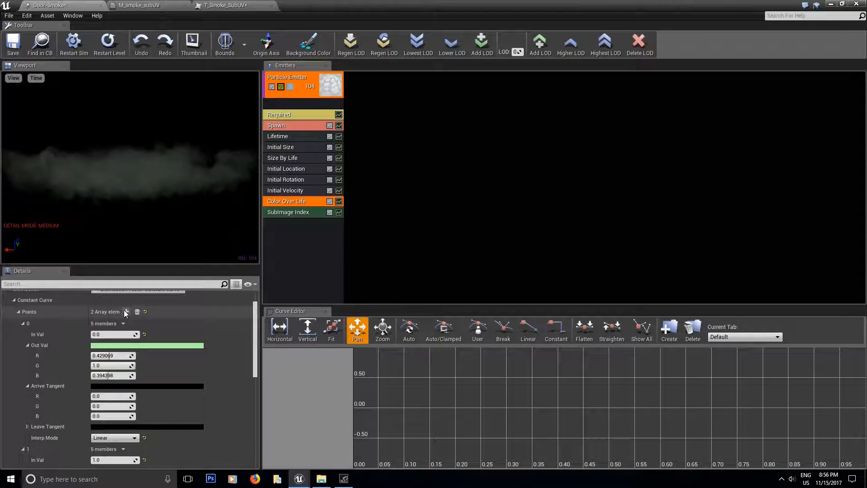
scroll(169, 341, down, 2)
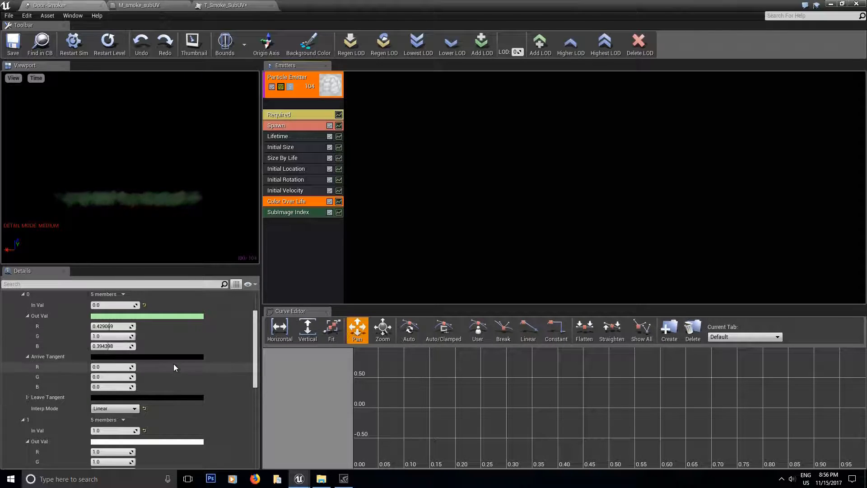
scroll(183, 367, down, 3)
click(179, 399)
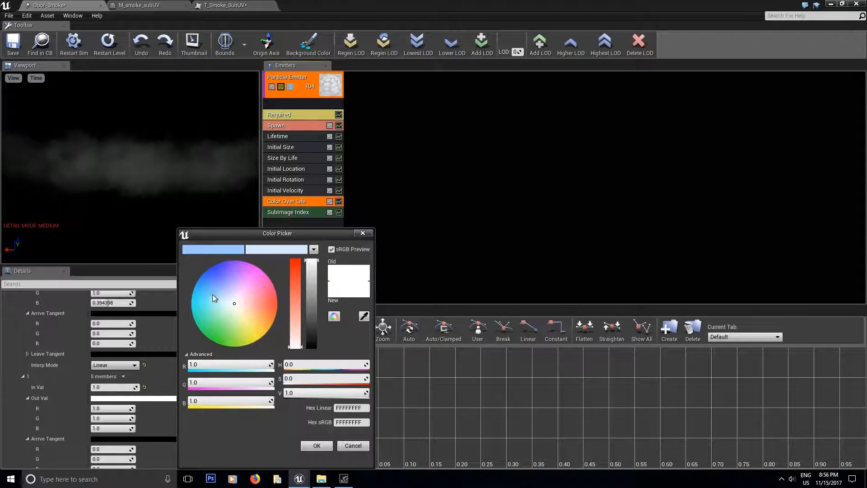
click(211, 275)
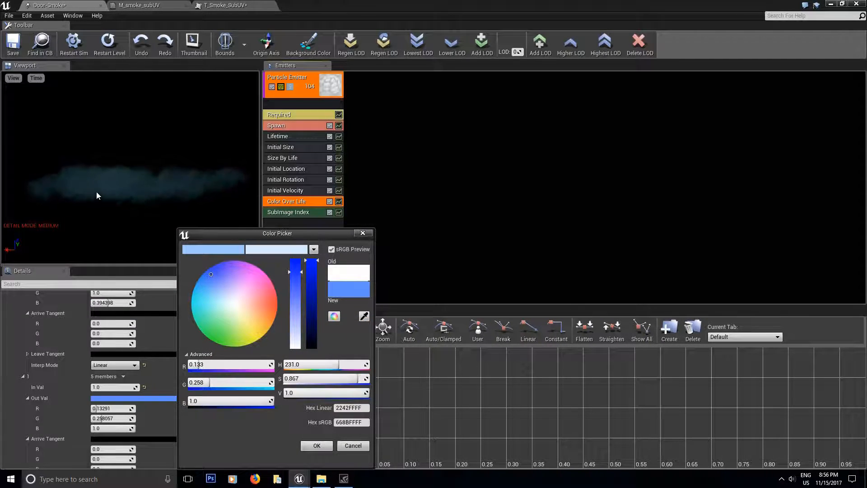
click(315, 447)
scroll(232, 376, up, 3)
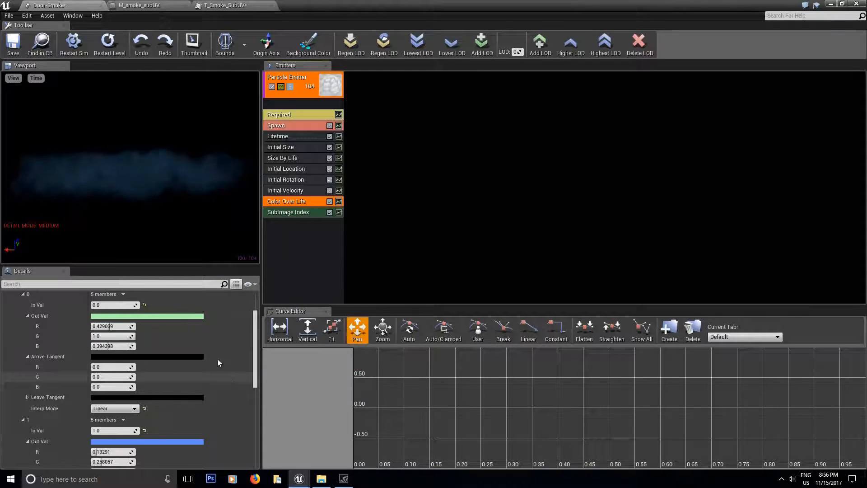
Examine how the Particle Color node is wired to the base color and opacity of the M_smoke_subUV material
click(155, 5)
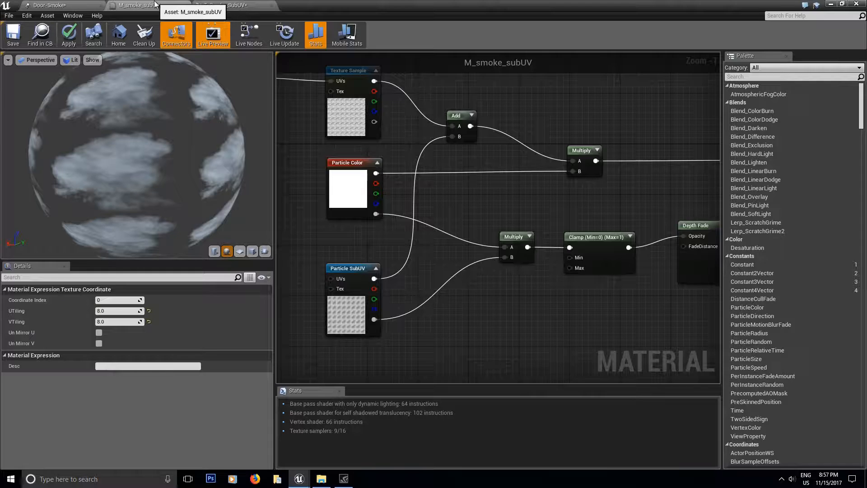
right_drag(497, 191, 482, 246)
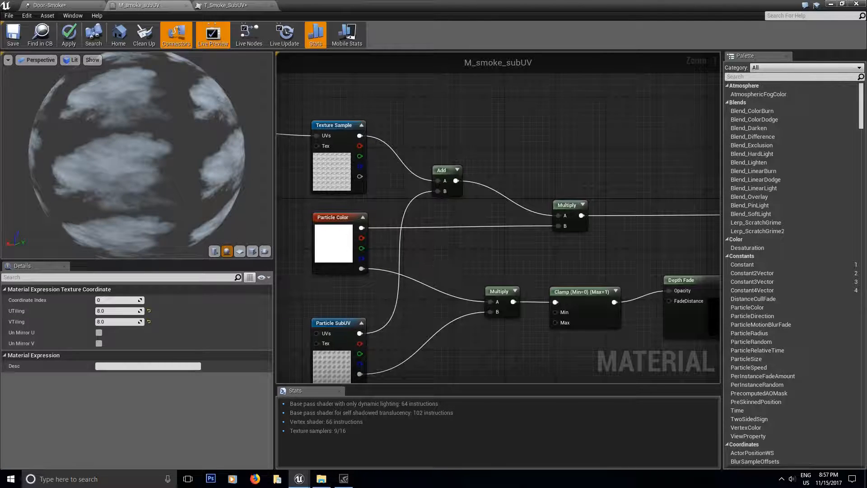
right_drag(423, 224, 409, 212)
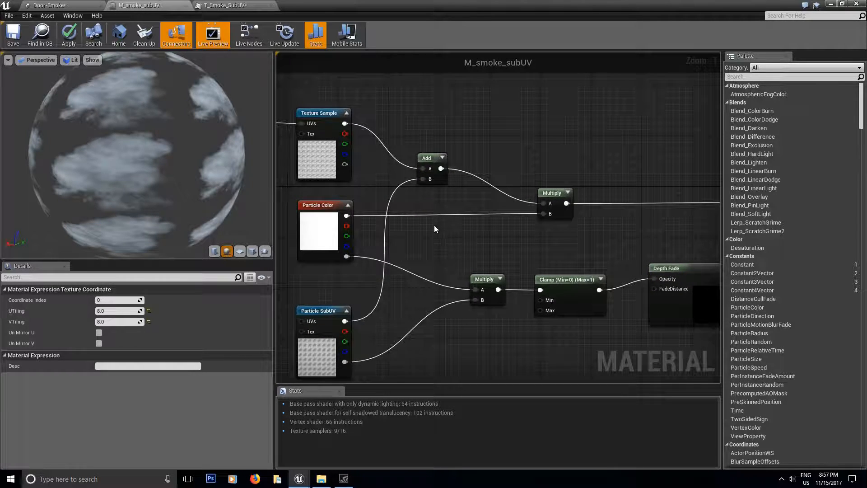
scroll(497, 236, down, 2)
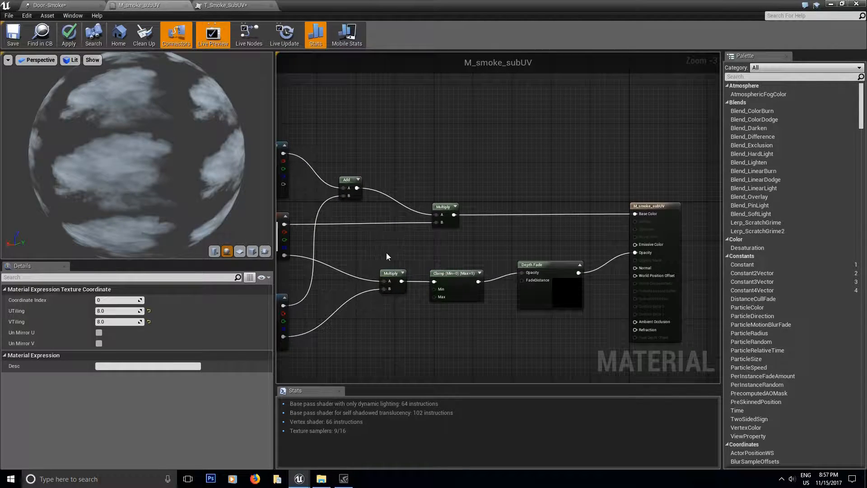
right_drag(386, 255, 460, 260)
Return to the Door-Smoke particle system and undo the green and blue Out Val changes in Color Over Life
click(54, 8)
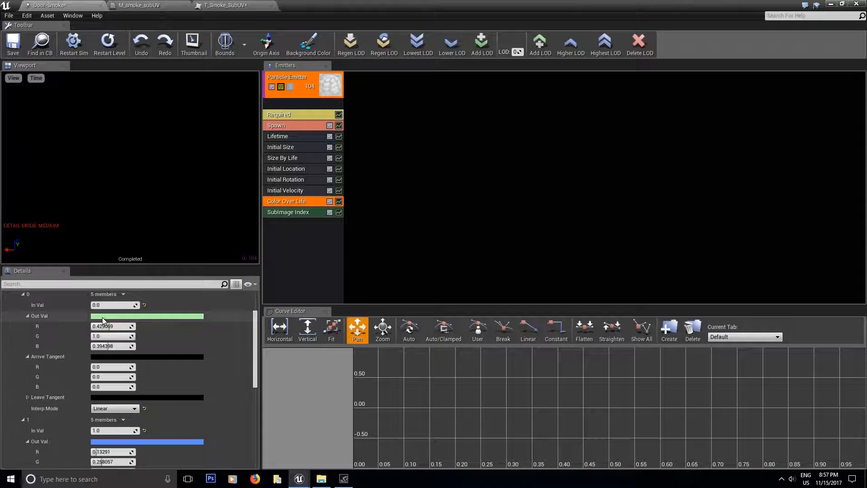
key(ctrl+z)
key(ctrl+z)
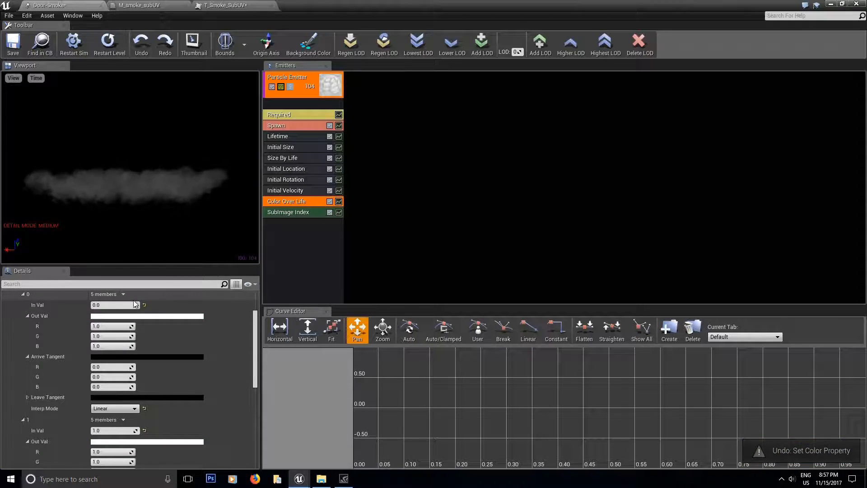
Set the Out Val of point 0 in Color Over Life to grey (R, G and B 0.36)
click(139, 316)
click(272, 316)
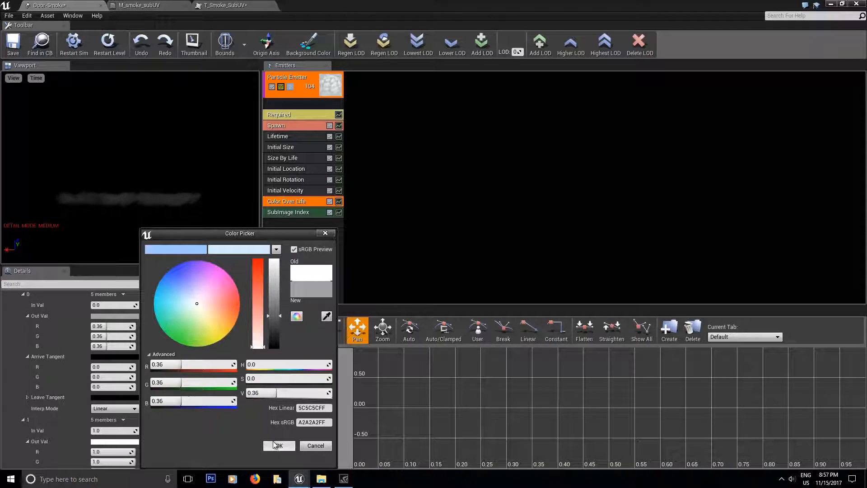
click(279, 445)
Set the Out Val of point 1 in Color Over Life to dark grey (R, G and B 0.165)
click(156, 441)
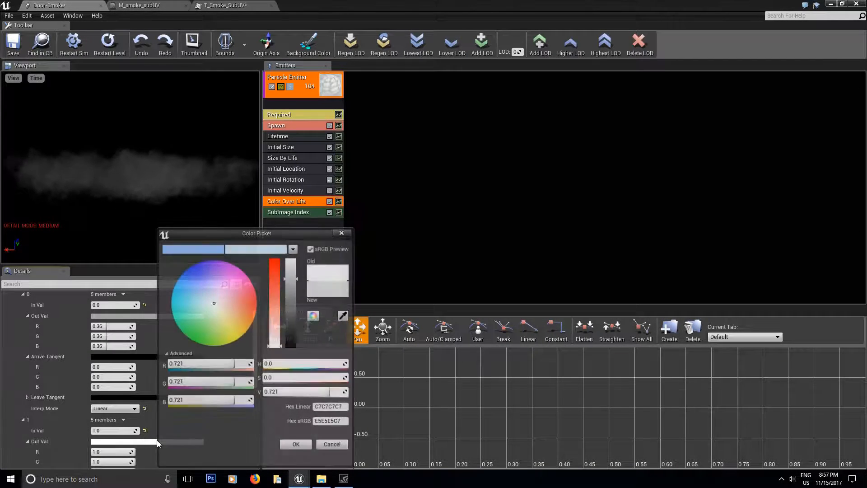
click(290, 338)
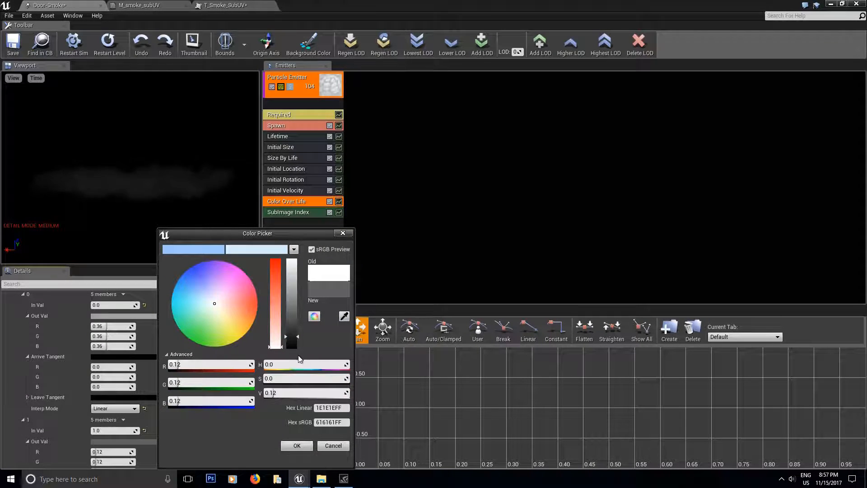
click(290, 334)
click(297, 446)
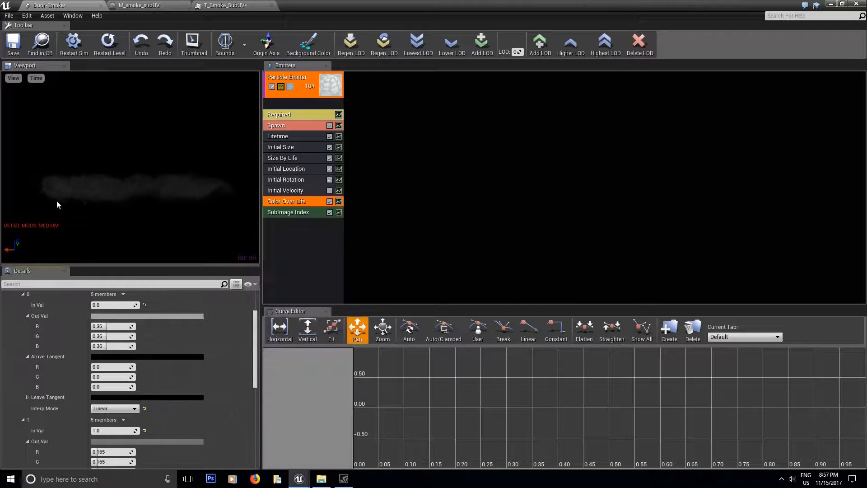
Set the Out Val of point 0 in Color Over Life to light grey (R, G and B 0.615) and save the particle system
click(161, 314)
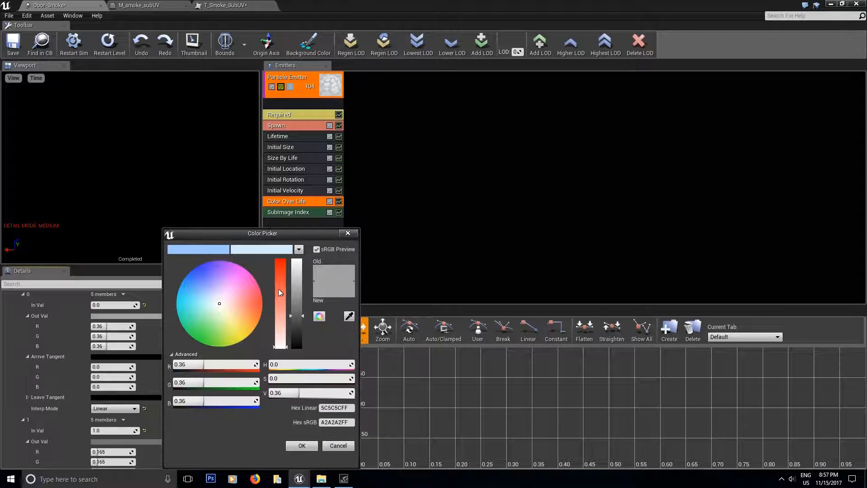
click(297, 293)
click(302, 445)
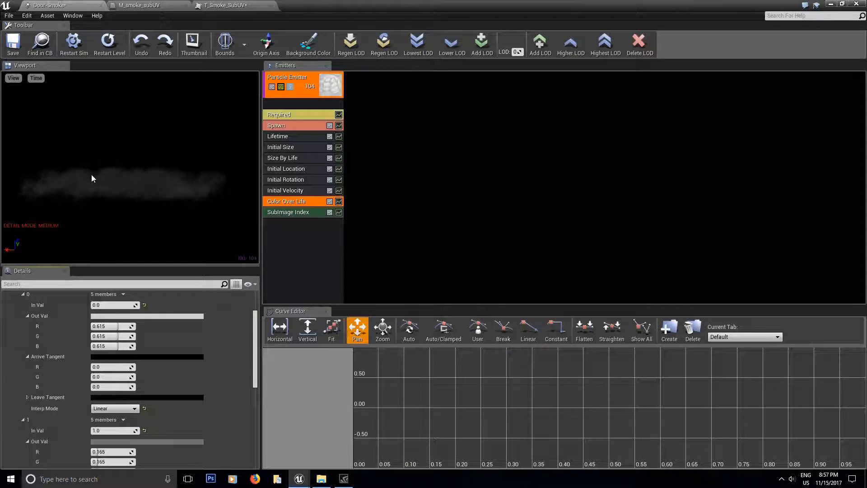
click(13, 42)
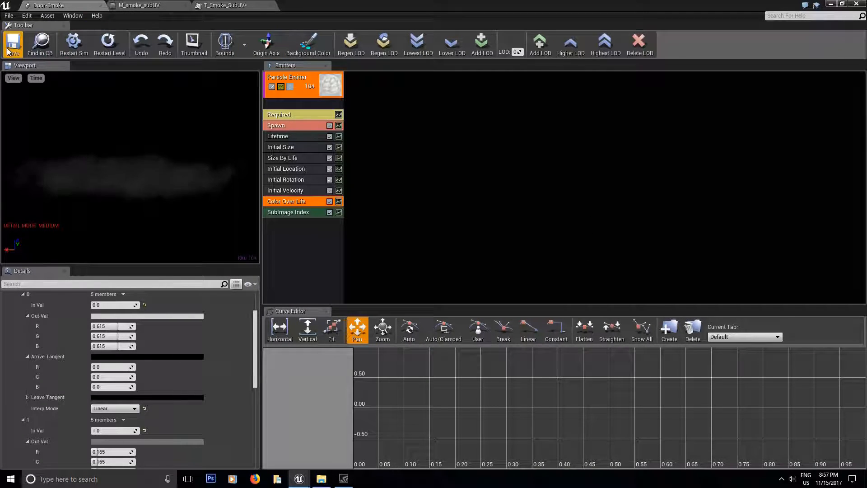
Capture a new thumbnail for the Door-Smoke particle system and save all modified assets
click(830, 4)
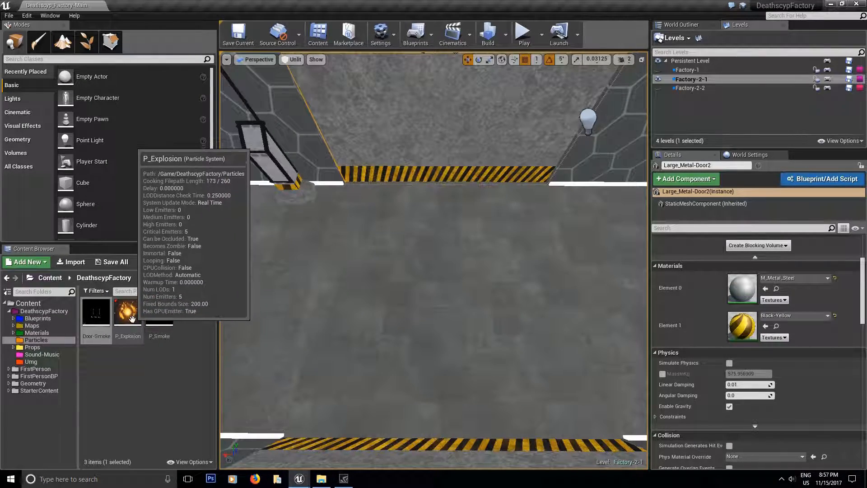
double_click(96, 311)
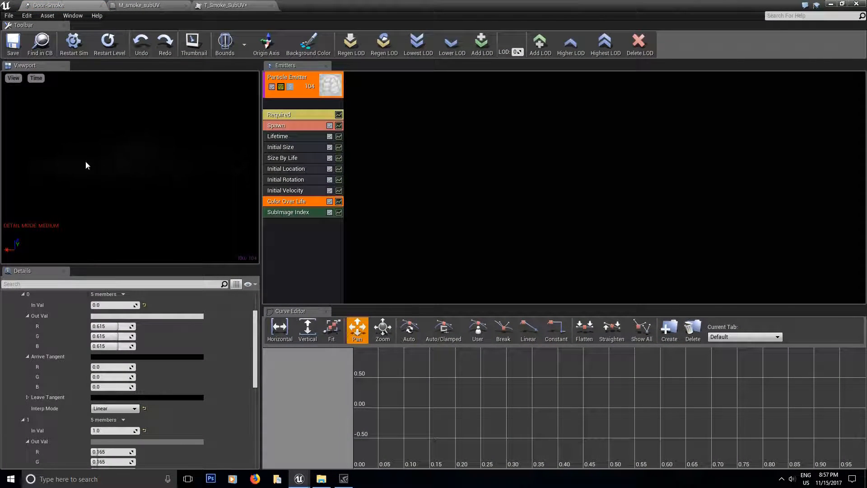
click(199, 42)
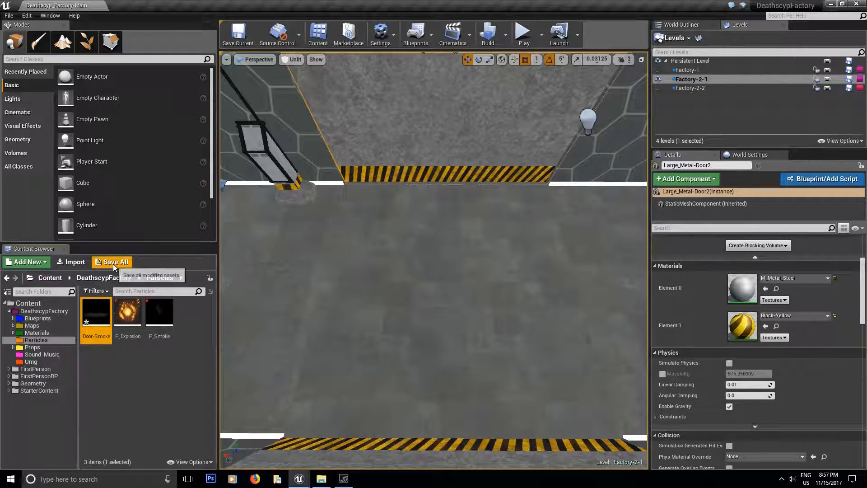
click(113, 263)
click(515, 322)
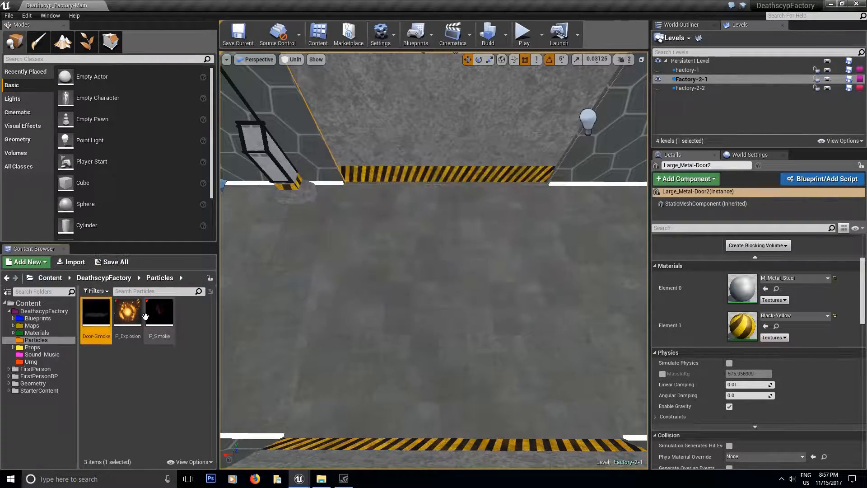
Place the Door-Smoke particle system in the level on the floor in front of the hazard-striped door
double_click(96, 312)
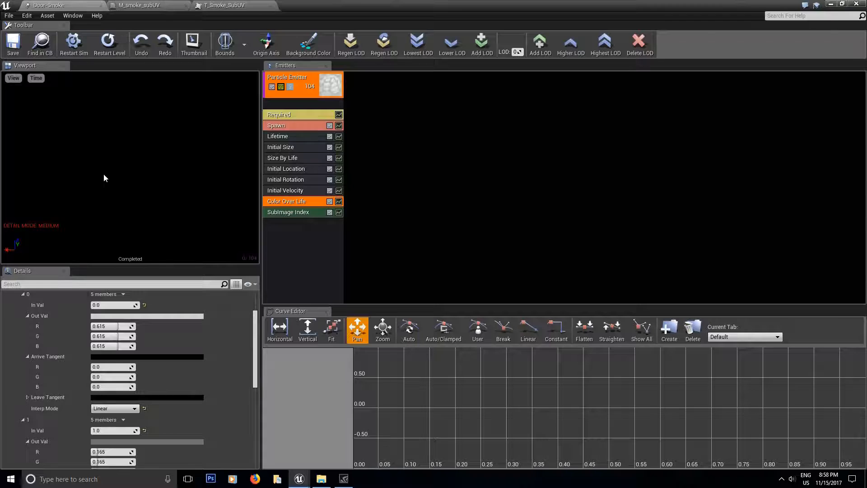
click(832, 5)
right_drag(271, 265, 298, 284)
drag(96, 317, 452, 253)
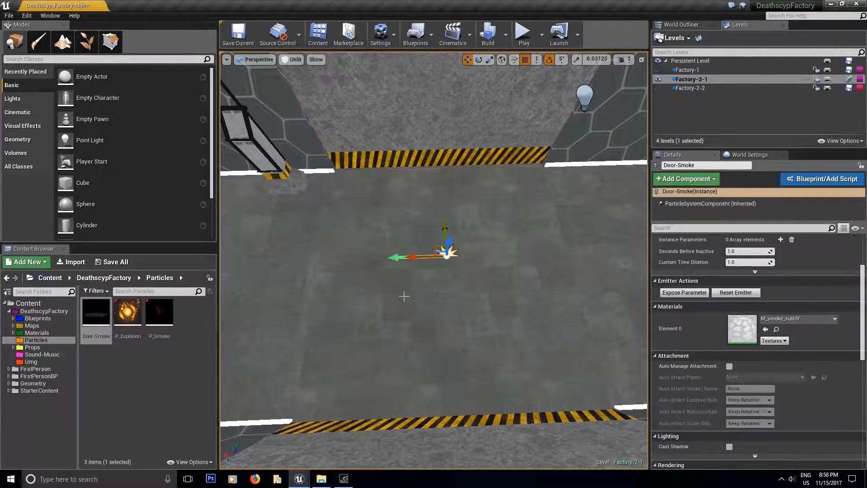
Set the X scale of the placed Door-Smoke emitter to 12
right_drag(478, 261, 422, 265)
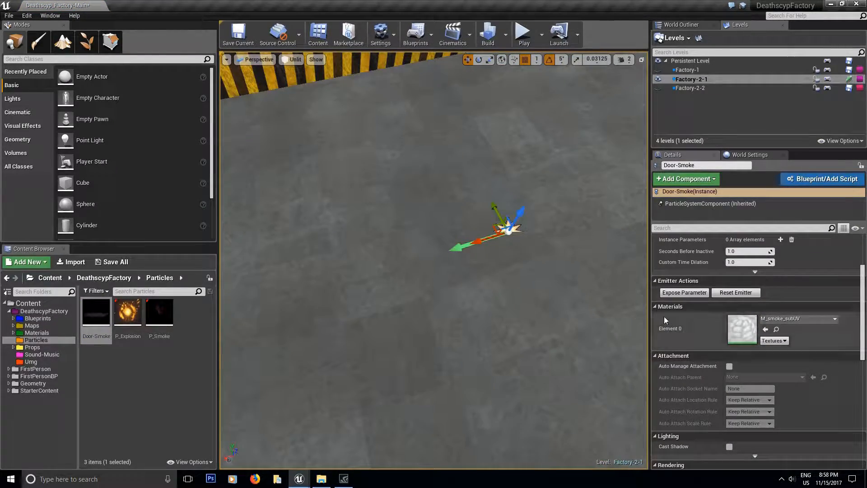
right_drag(479, 262, 542, 213)
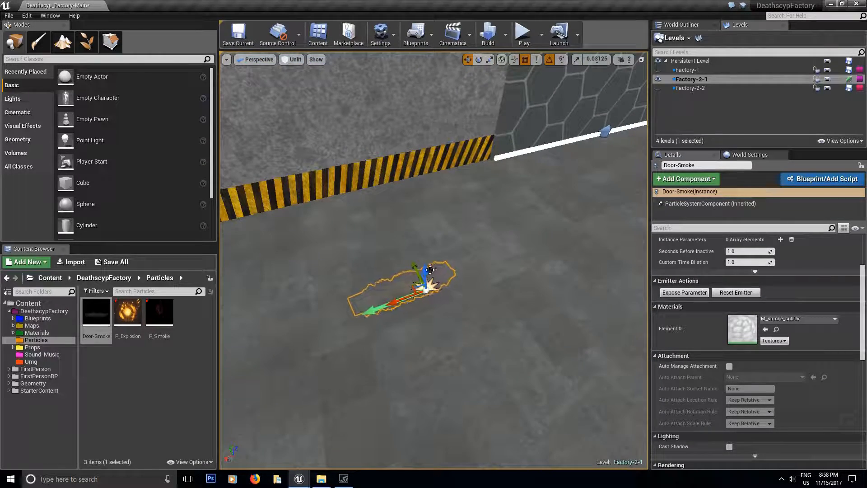
scroll(735, 292, up, 3)
click(745, 271)
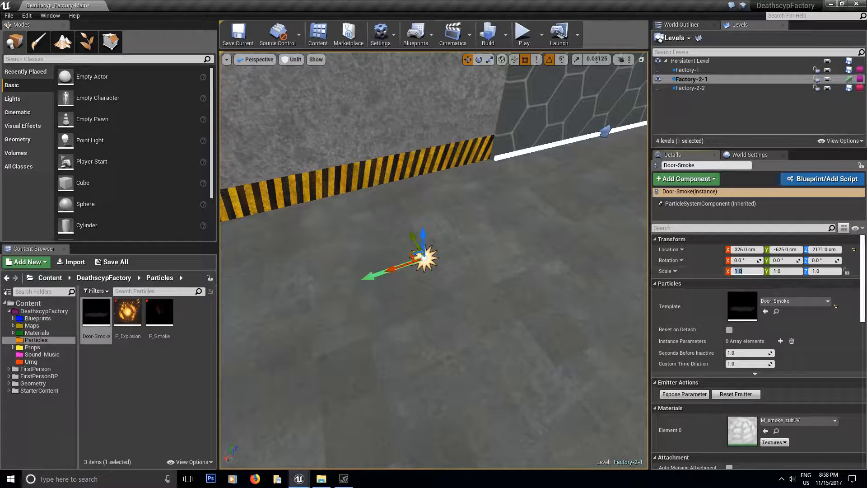
text(12)
key(Return)
Move the Door-Smoke emitter along the X axis to about 52 cm and reset the emitter
right_drag(497, 262, 470, 262)
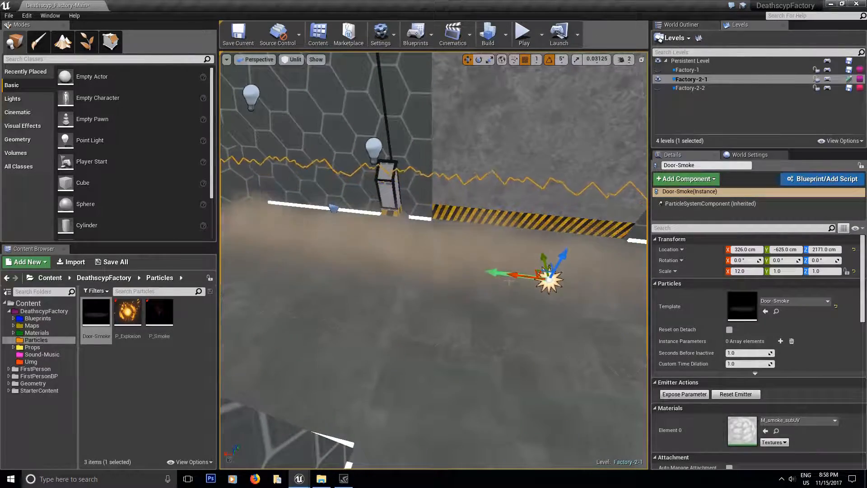
drag(519, 277, 591, 286)
right_drag(435, 299, 422, 276)
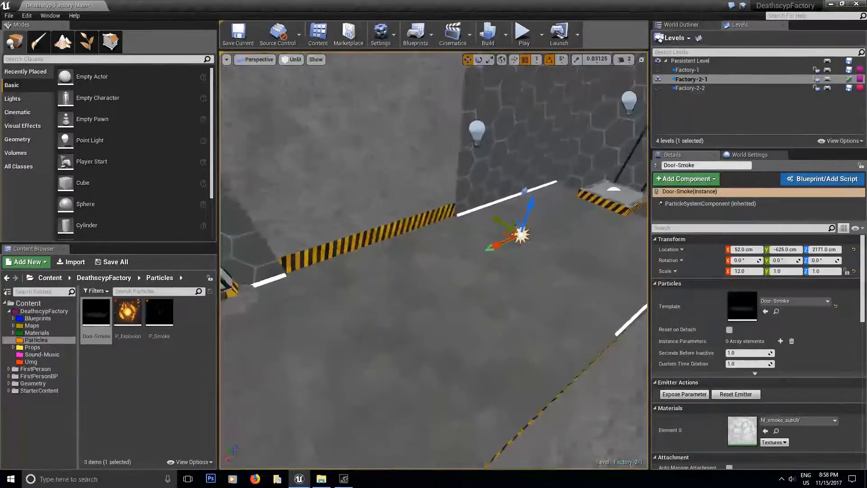
click(750, 397)
Inspect the Door-Smoke emitter's placement at the corner of the hazard-striped door
right_drag(560, 325, 434, 314)
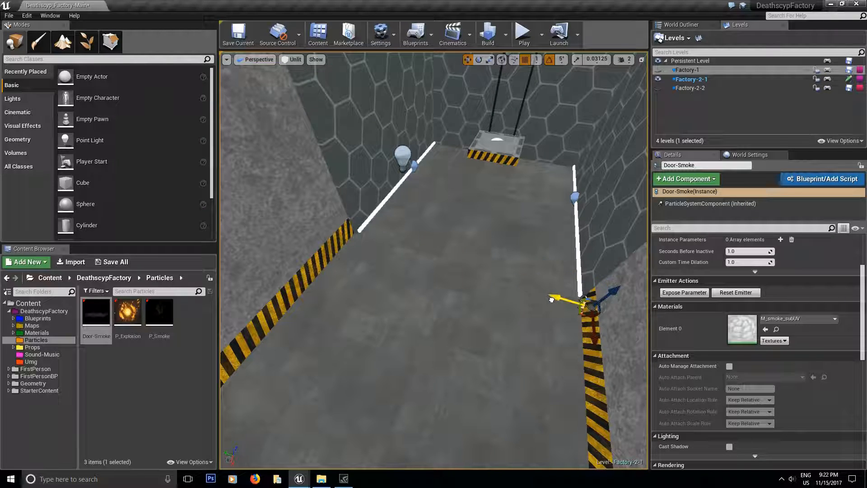
key(f)
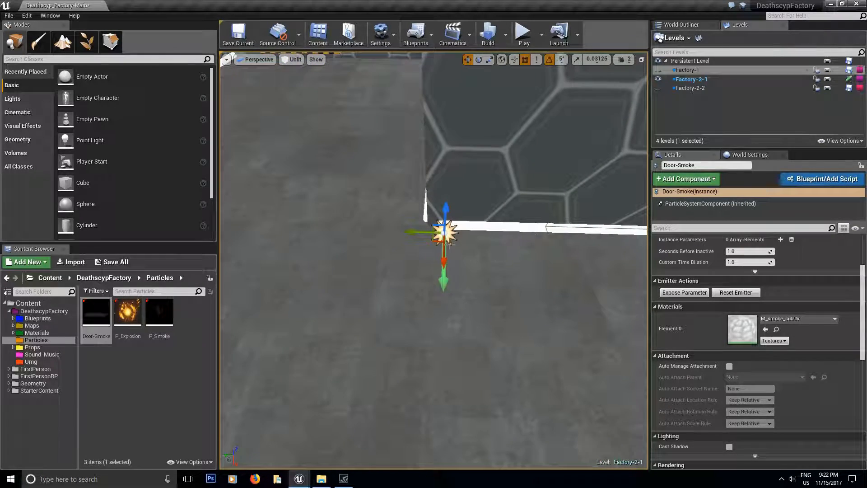
right_drag(517, 244, 398, 233)
right_drag(542, 189, 579, 186)
mouse_move(482, 270)
right_down()
mouse_move(442, 259)
mouse_move(481, 270)
right_up()
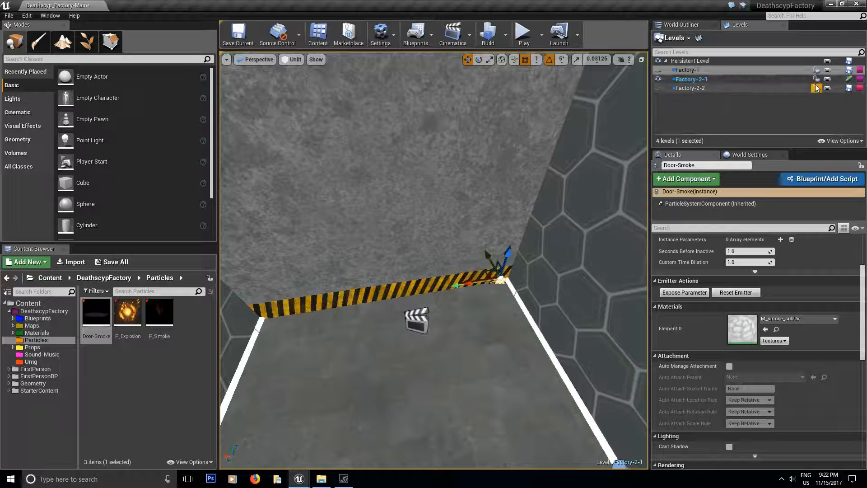
Open the Factory-2-1 level blueprint and add a Door-Smoke reference node below the matinee Play node
click(849, 79)
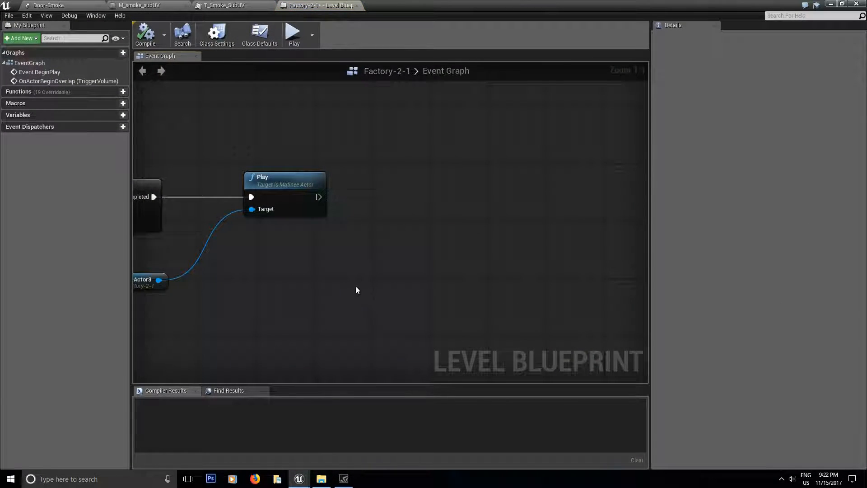
right_click(327, 289)
click(350, 146)
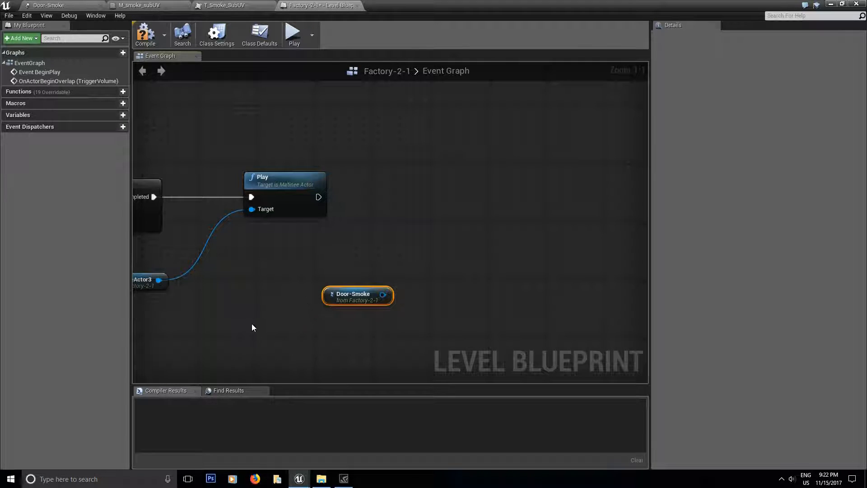
right_drag(235, 307, 440, 305)
right_drag(209, 232, 263, 231)
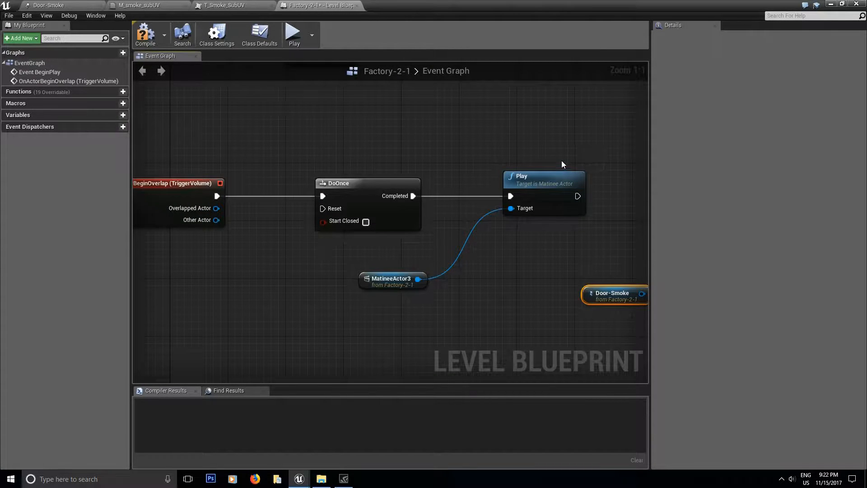
right_drag(503, 269, 300, 319)
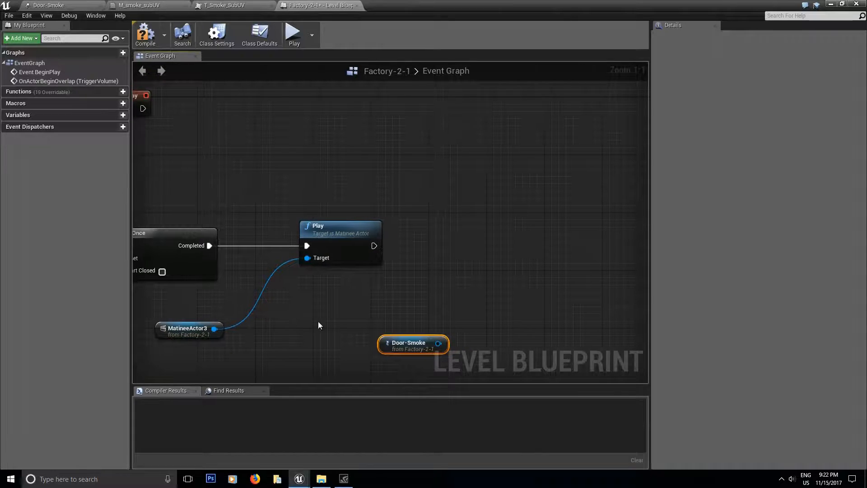
drag(448, 350, 426, 344)
Add an Activate (ParticleSystemComponent) node from the Door-Smoke reference and place it beyond the Play node
drag(454, 310, 453, 308)
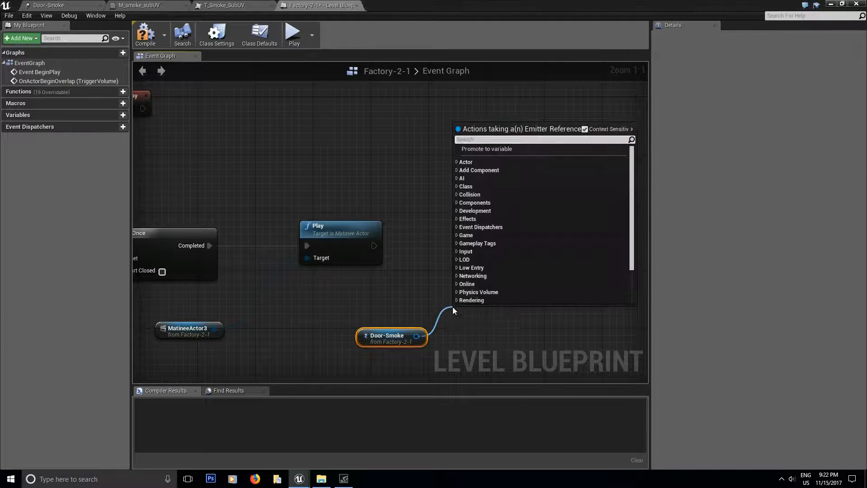
text(activa)
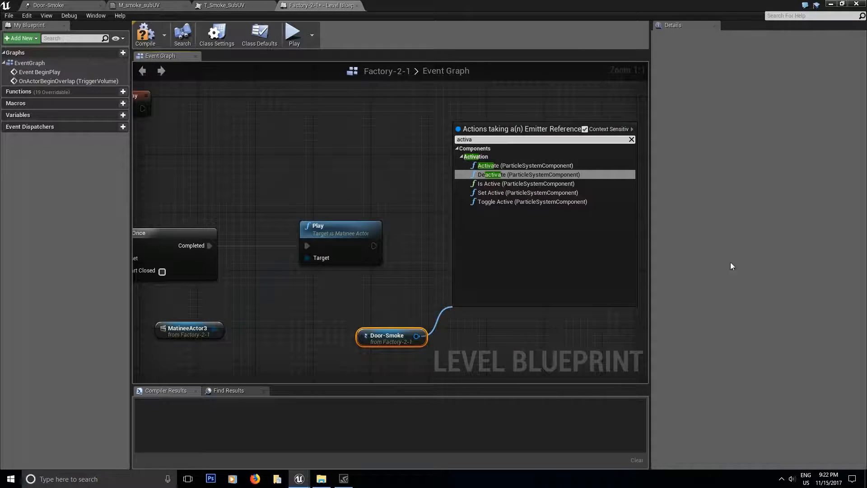
click(503, 166)
drag(508, 310, 573, 211)
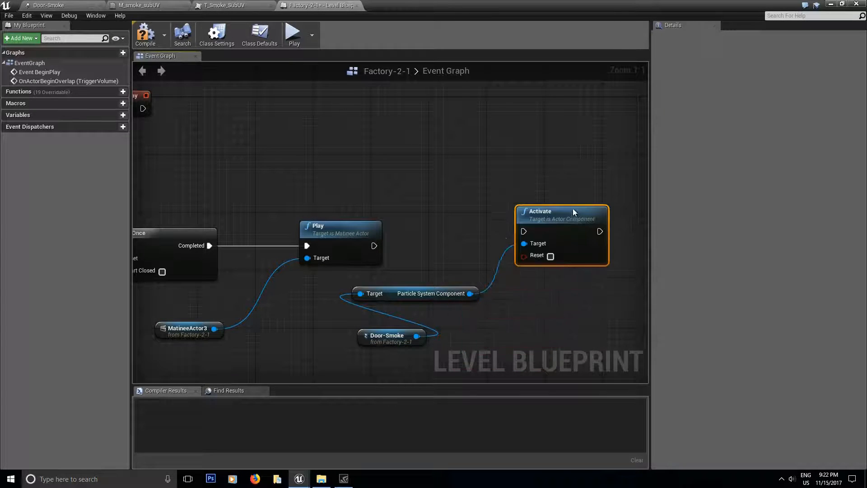
Tidy the Particle System Component and Activate nodes and connect the Play node's execution output to Activate
drag(390, 294, 431, 308)
drag(554, 204, 560, 233)
drag(376, 246, 375, 246)
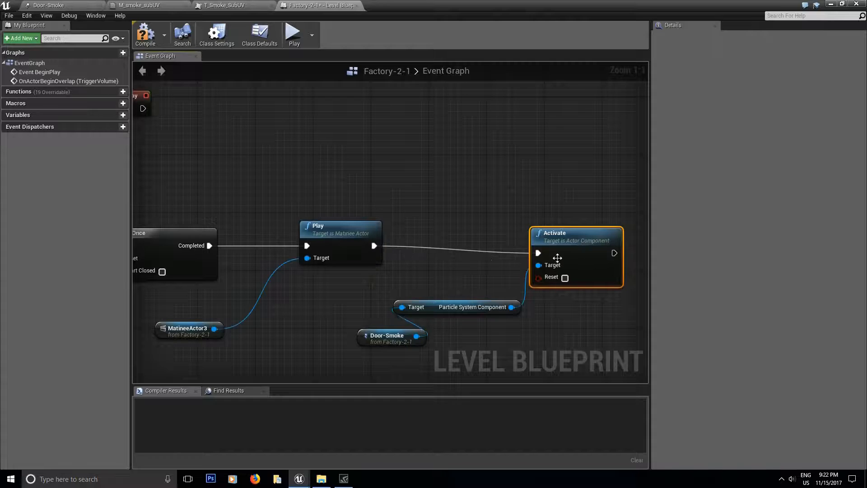
Align the Activate node level with the matinee Play node and compile the Factory-2-1 level blueprint
drag(565, 236, 565, 230)
click(144, 43)
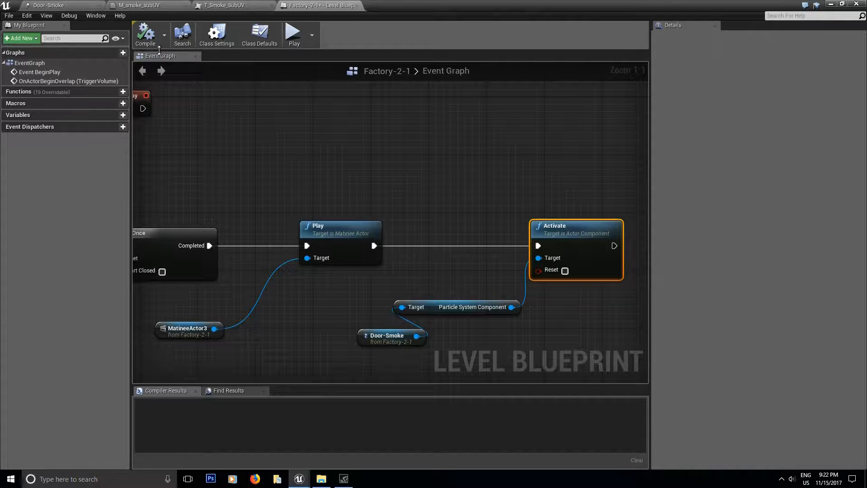
Return to the main level editor and save the modified Factory-2-1 level
click(831, 4)
click(120, 262)
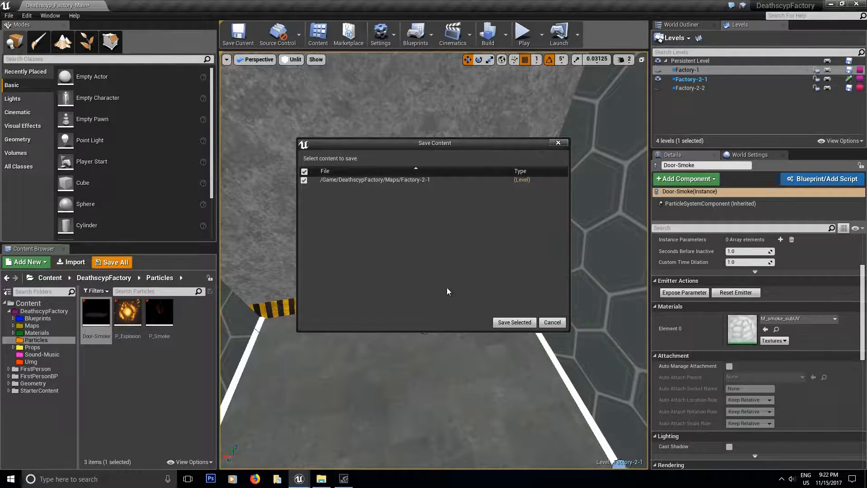
click(514, 322)
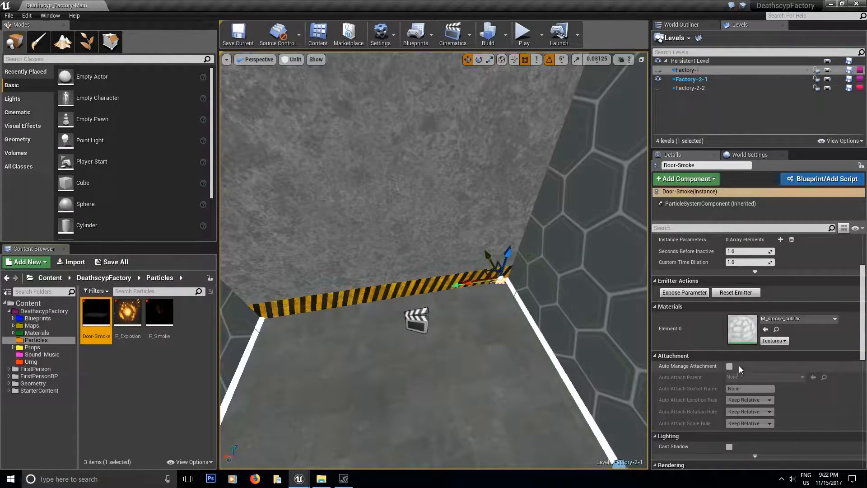
Switch the Door-Smoke emitter's Auto Activate option on and back off
scroll(750, 329, down, 8)
scroll(705, 402, down, 2)
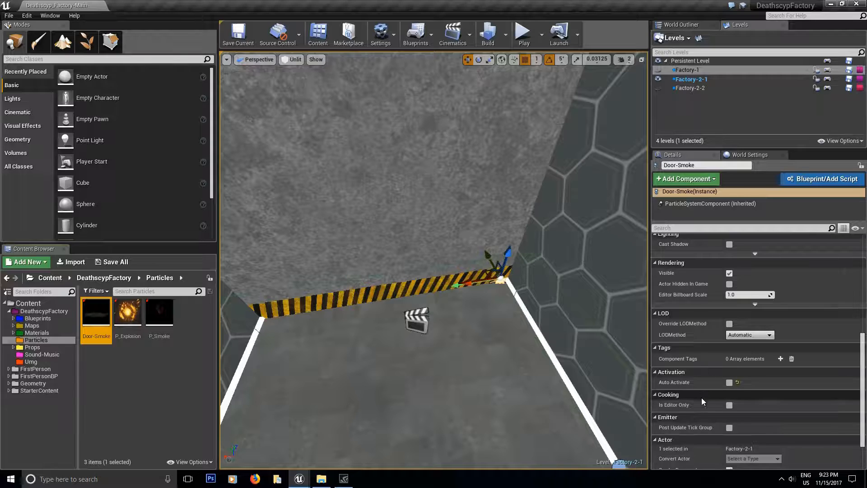
click(730, 382)
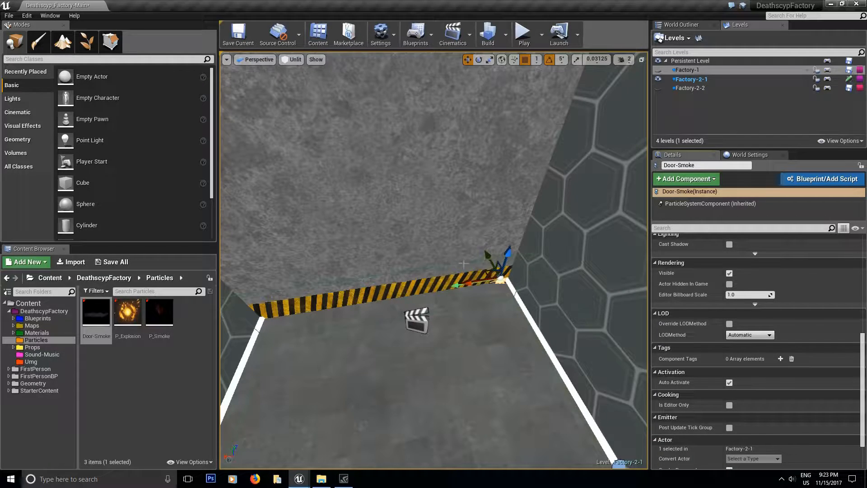
click(730, 383)
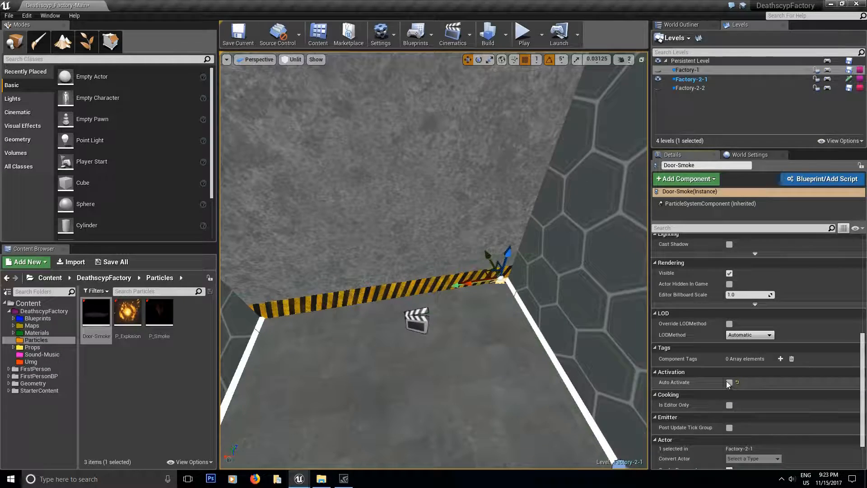
Save the Factory-2-1 level with Door-Smoke's Auto Activate disabled
click(126, 264)
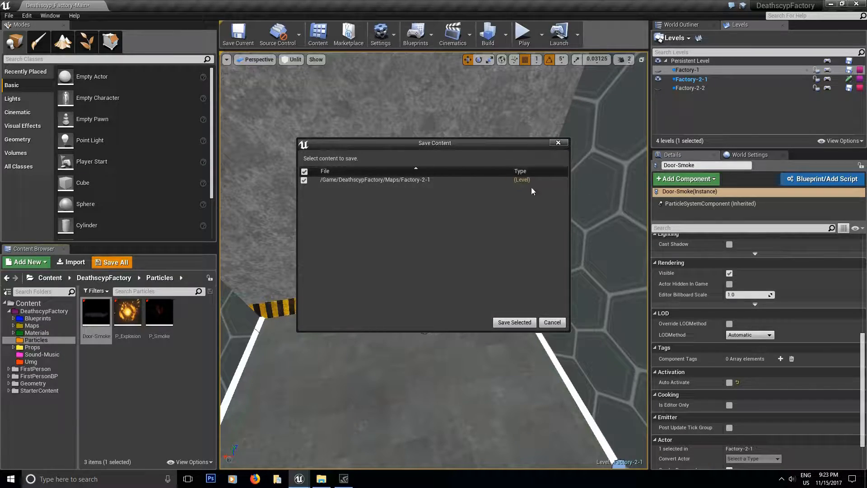
click(511, 323)
Play-test the level from in front of the hazard-striped door, walk forward to check the door smoke, and stop the session
right_drag(509, 314, 470, 284)
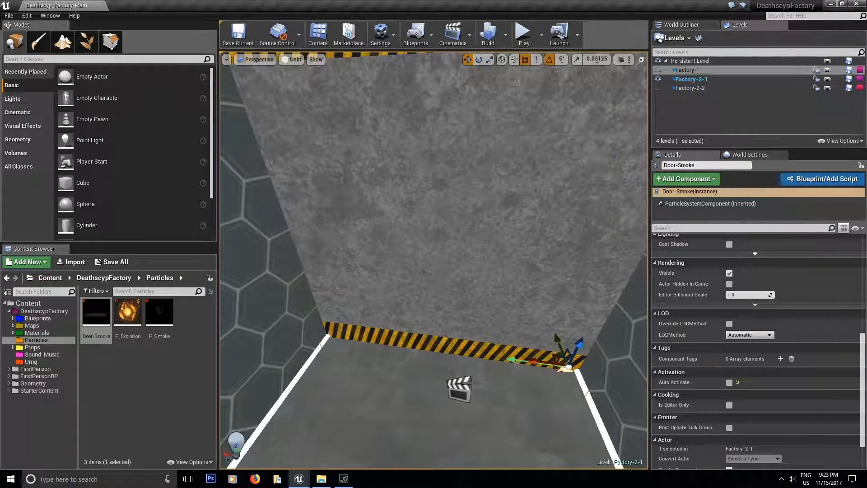
click(524, 41)
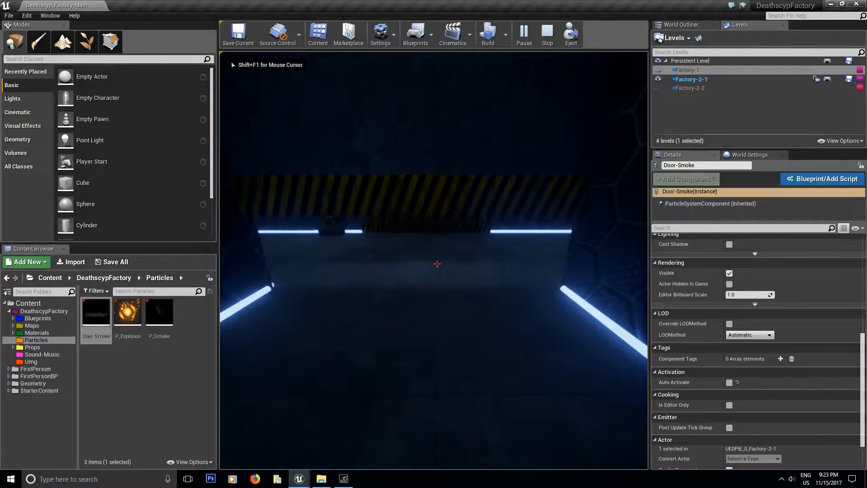
key(w)
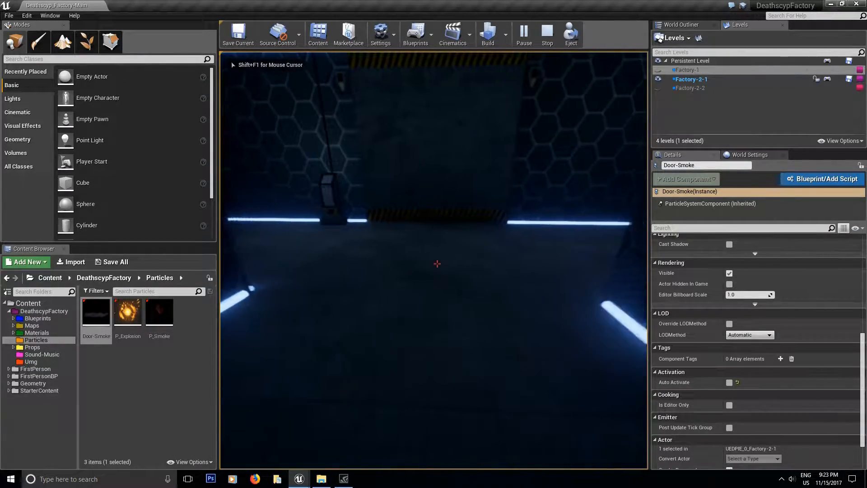
key(w)
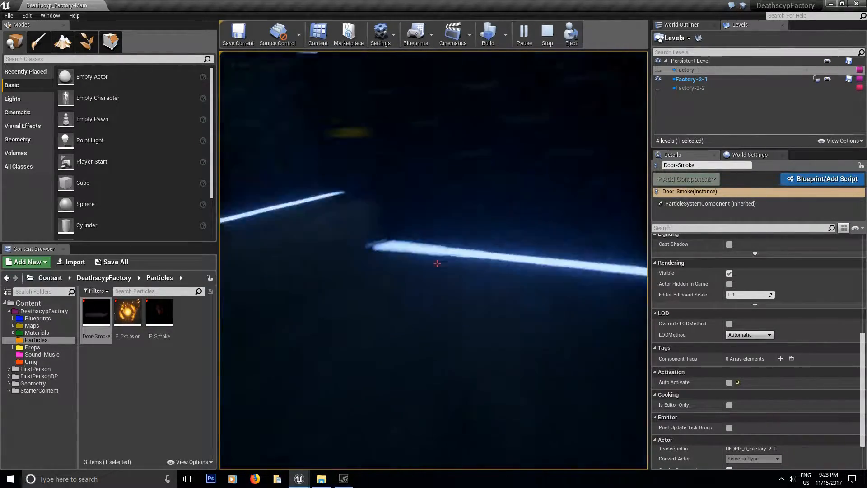
key(Escape)
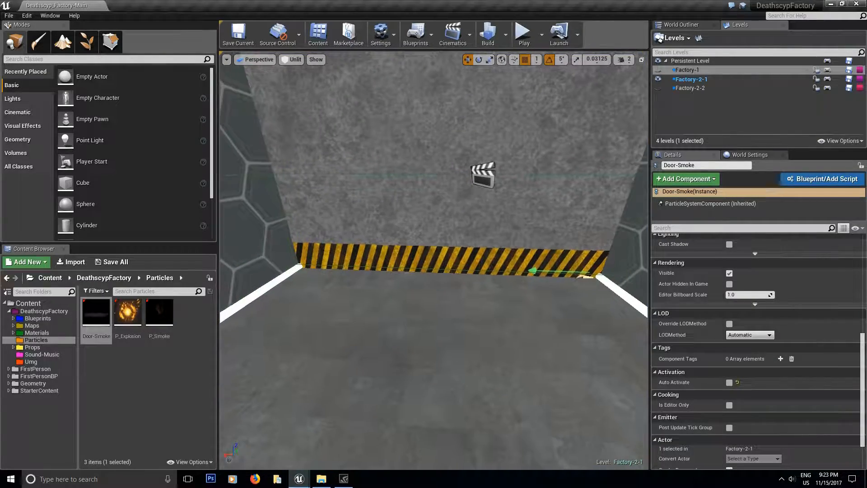
right_drag(237, 321, 262, 300)
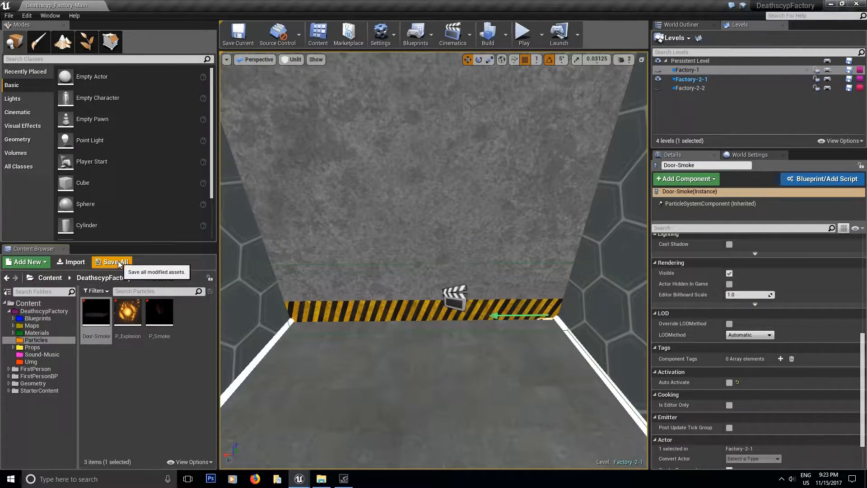
right_drag(544, 340, 491, 333)
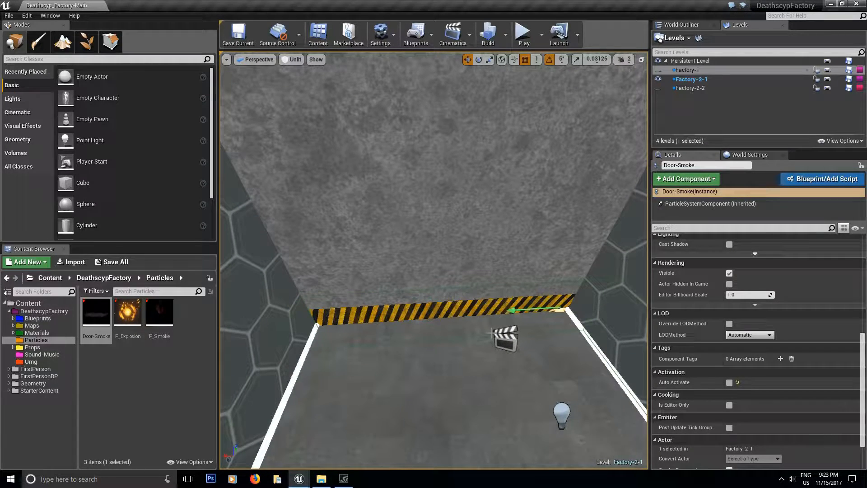